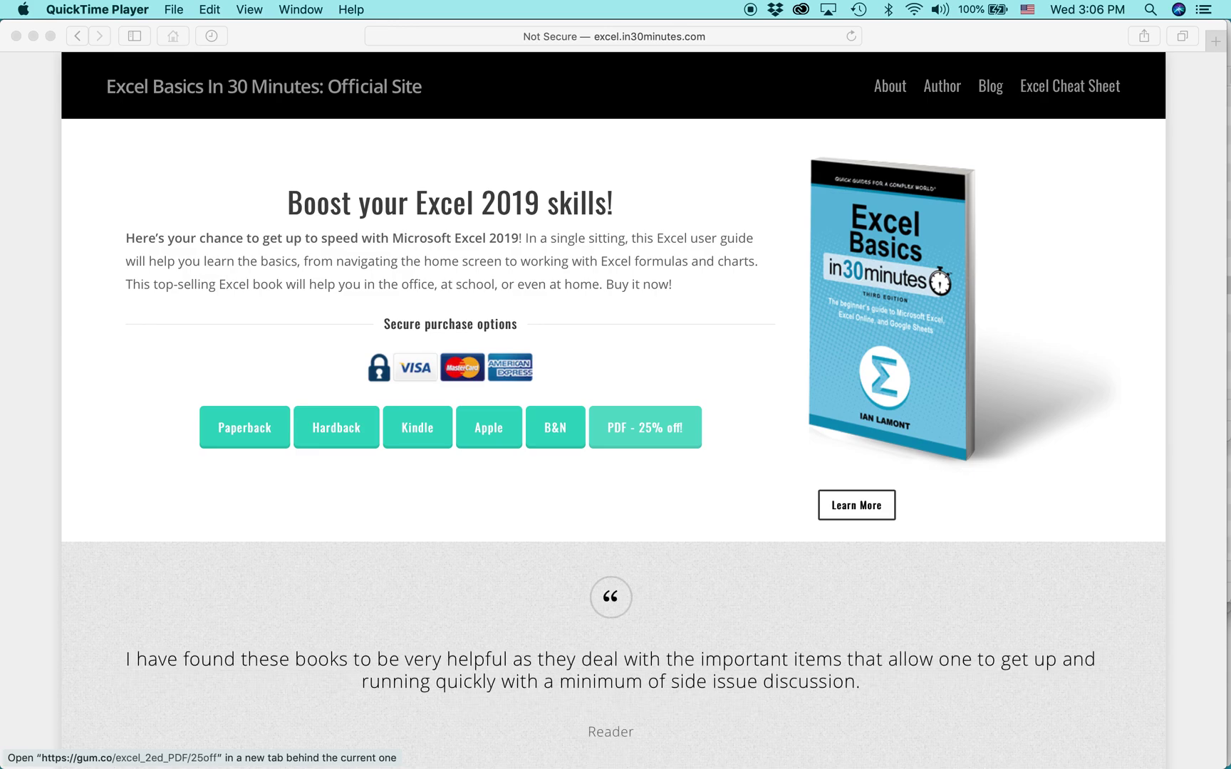
Show the $200,000 30-year mortgage chart in Preview, then move on to the Word loan notes
key("super+Tab")
key("super+Tab")
key("super+Tab")
key("super+Tab")
key("super+Tab")
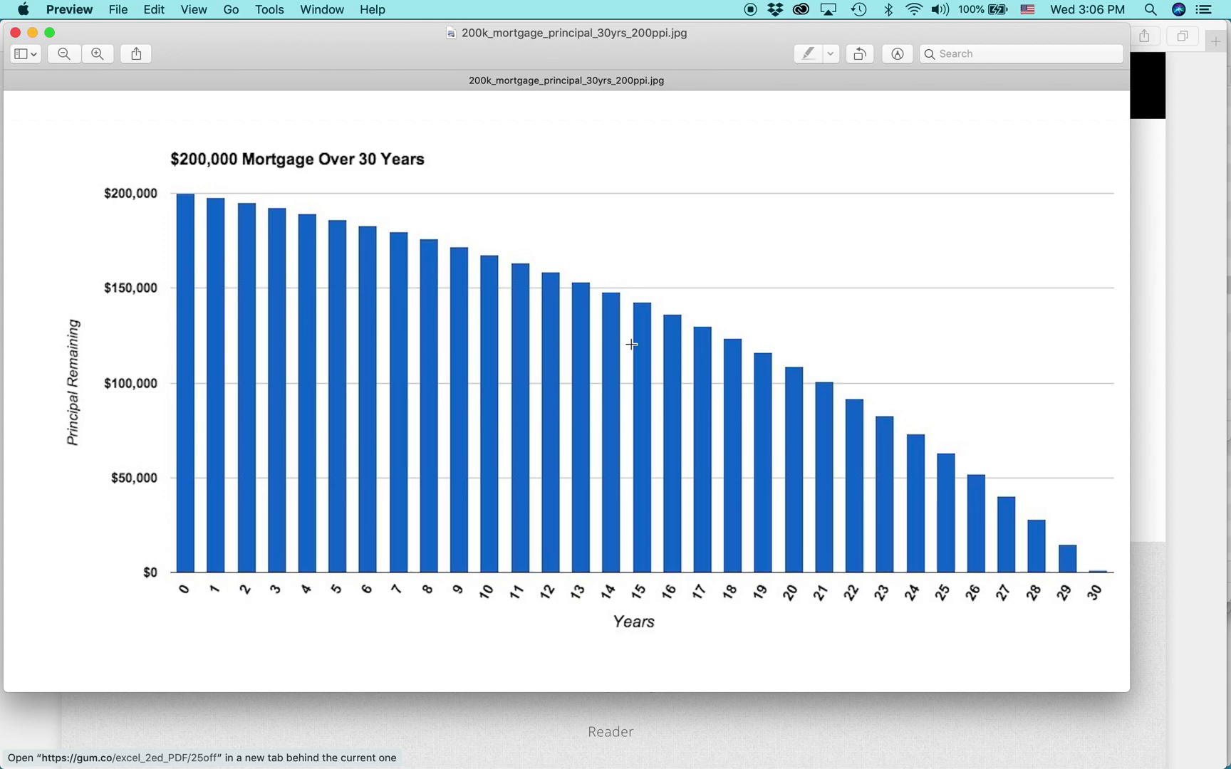
key("super+Tab")
key("super+Tab")
key("super+Tab")
key("super+Tab")
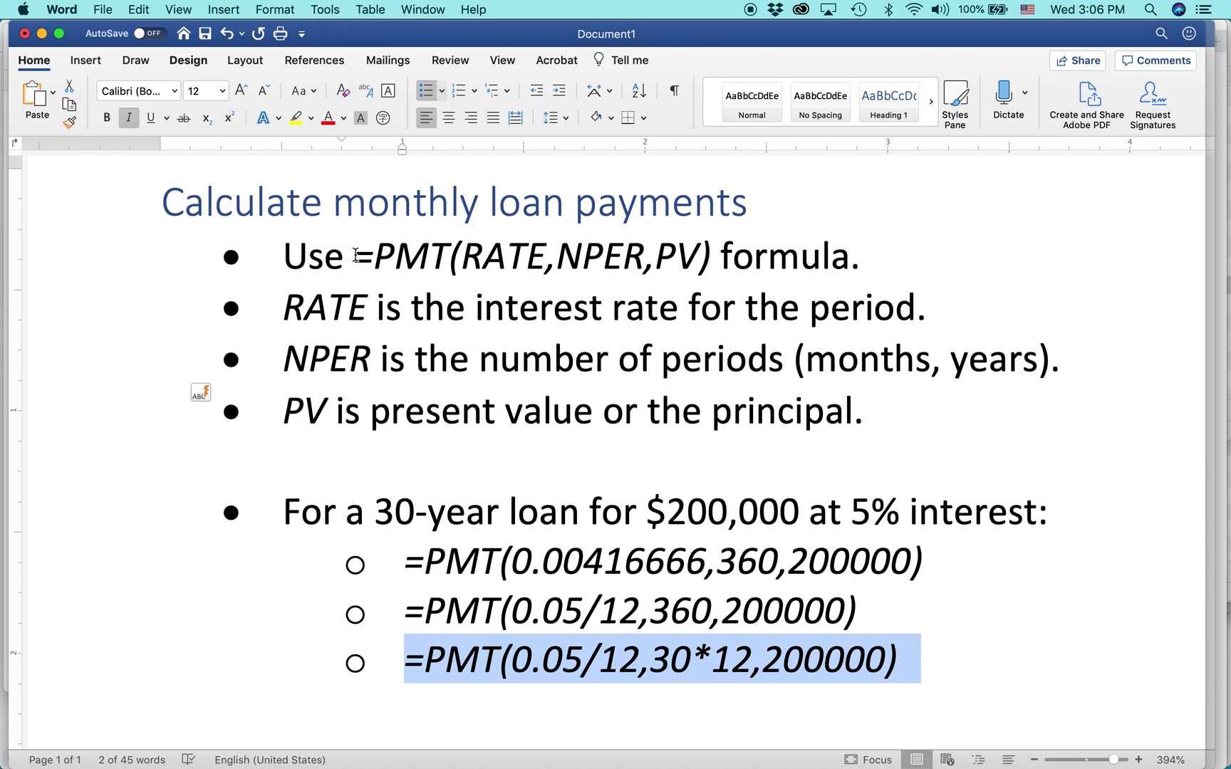
Highlight the PMT syntax, the RATE, NPER and PV terms, and the first example formula
left_click_drag(355, 258, 710, 249)
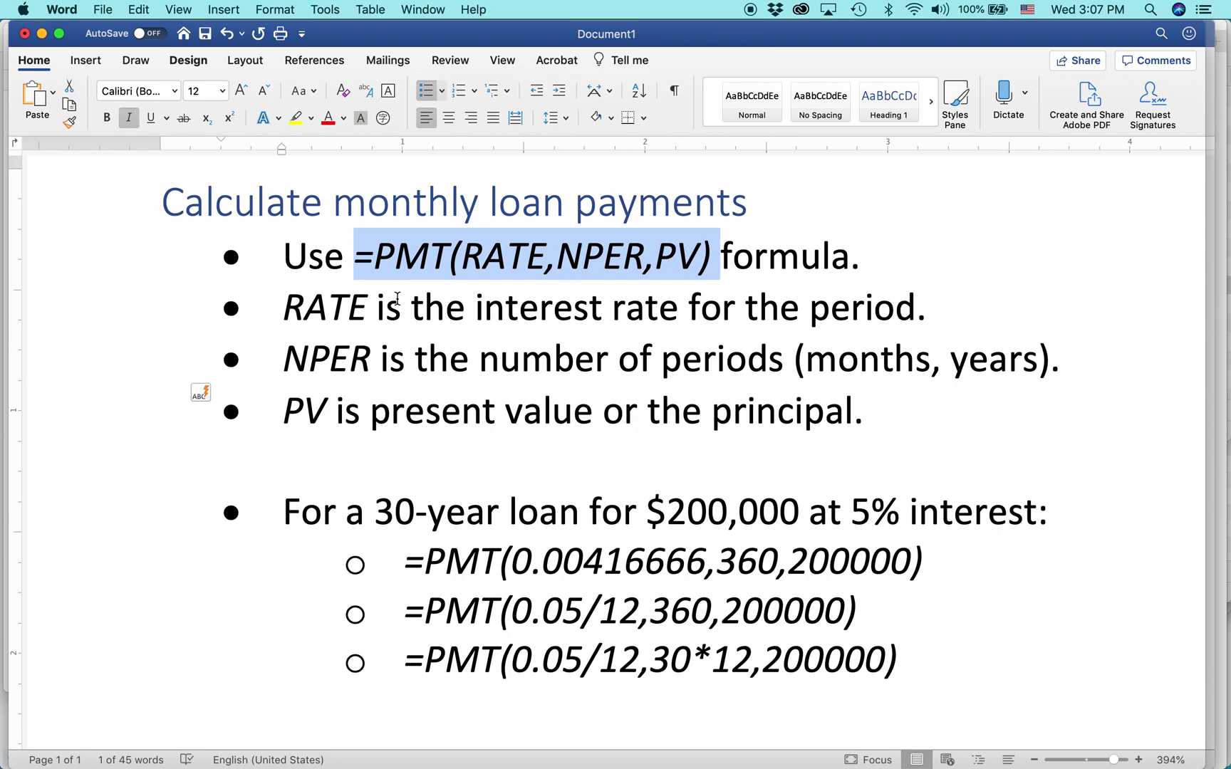
double_click(319, 309)
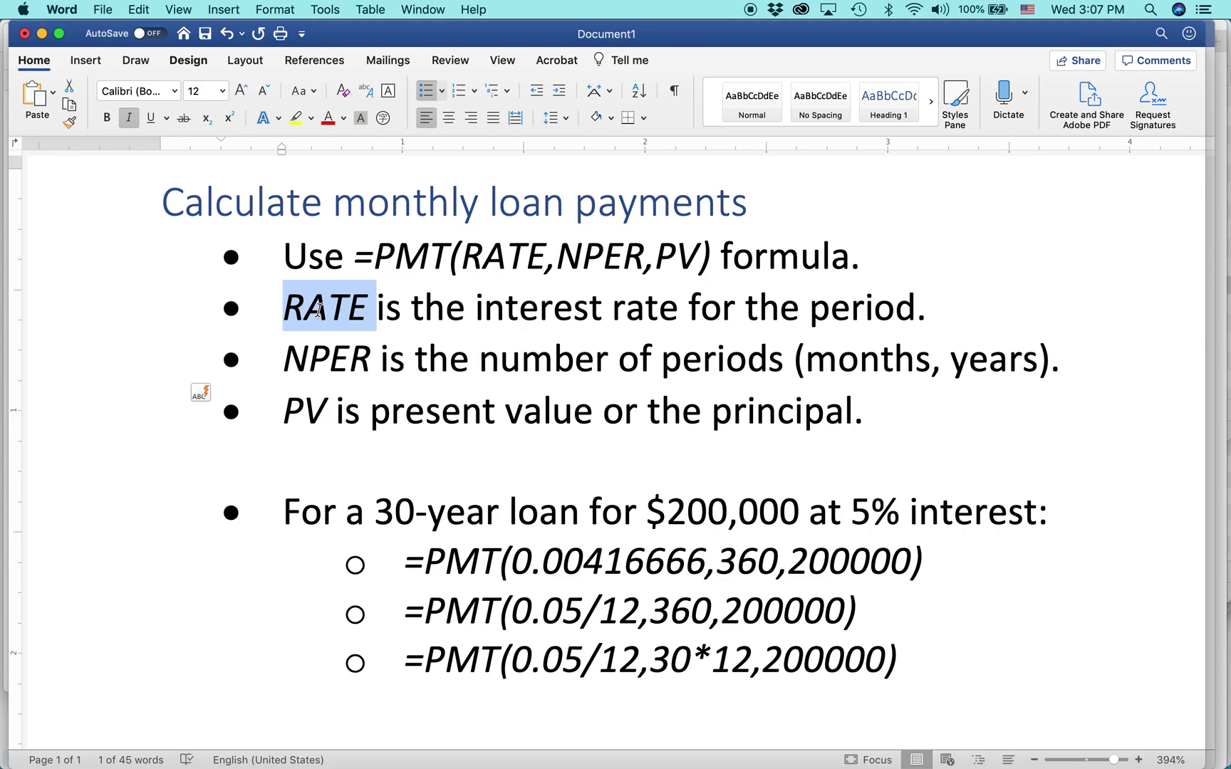
double_click(325, 363)
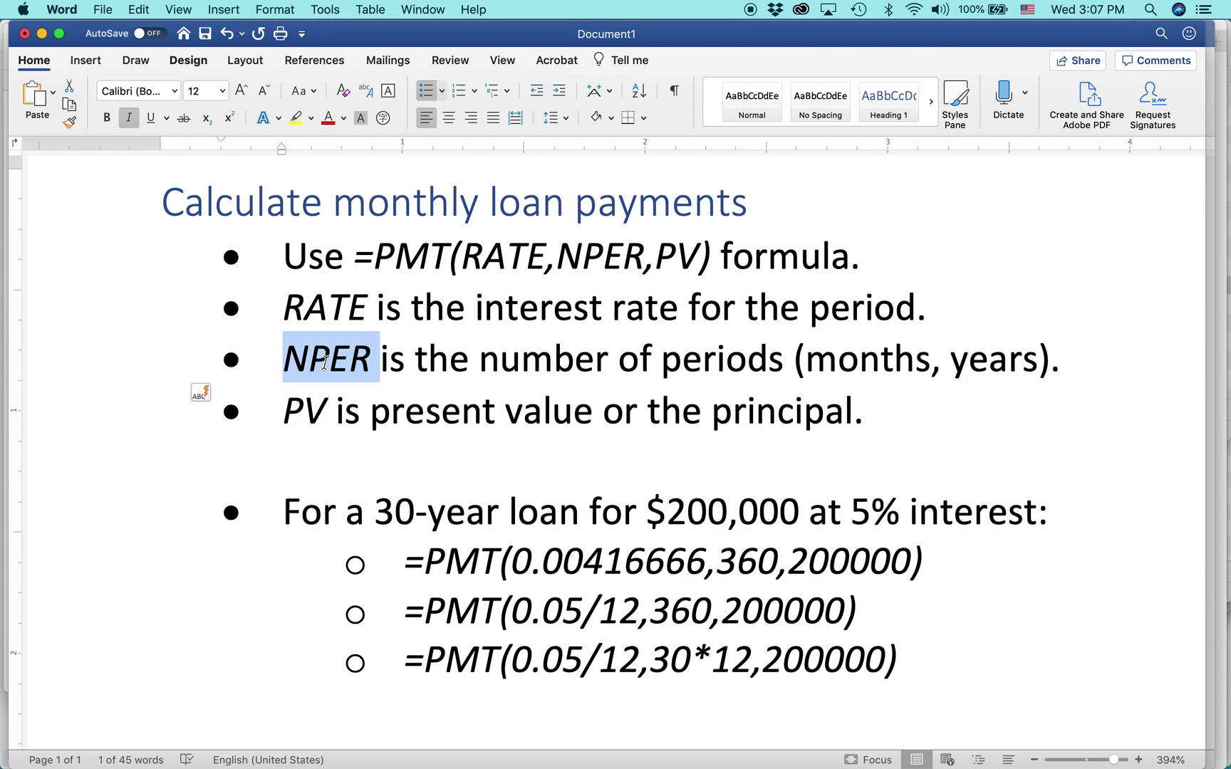
double_click(305, 419)
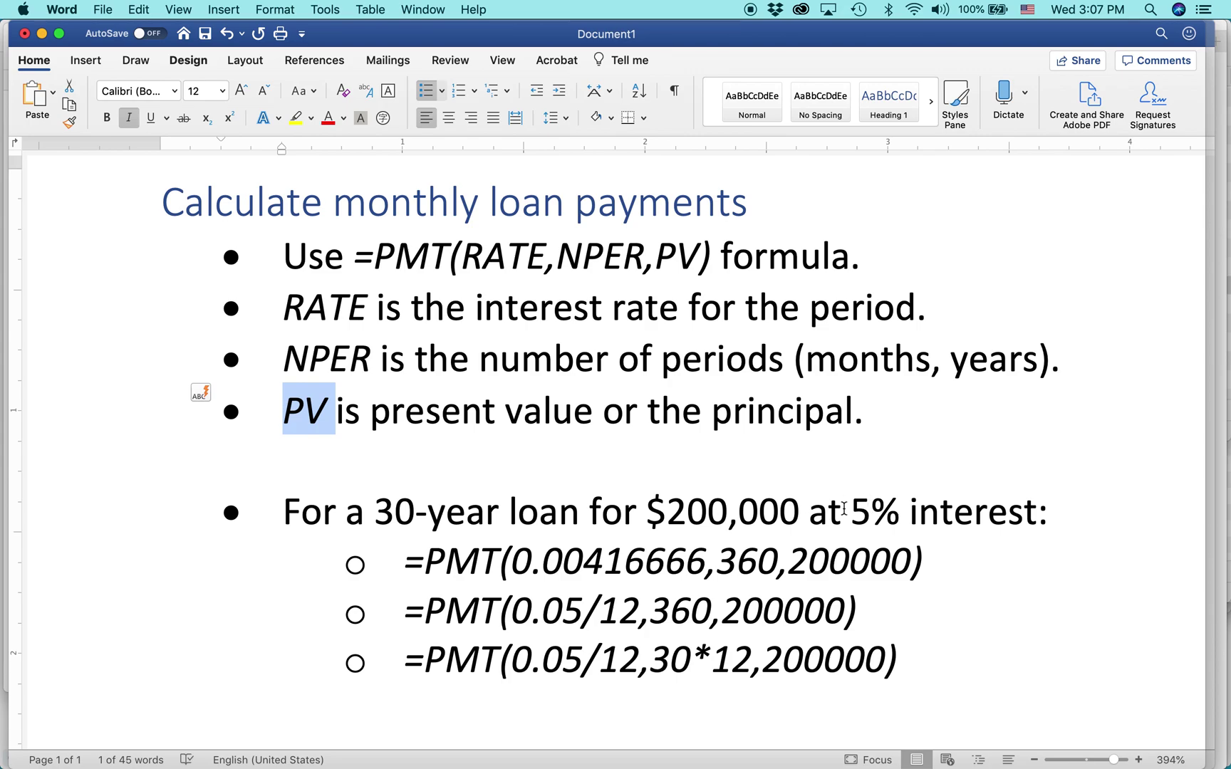
left_click_drag(396, 566, 934, 564)
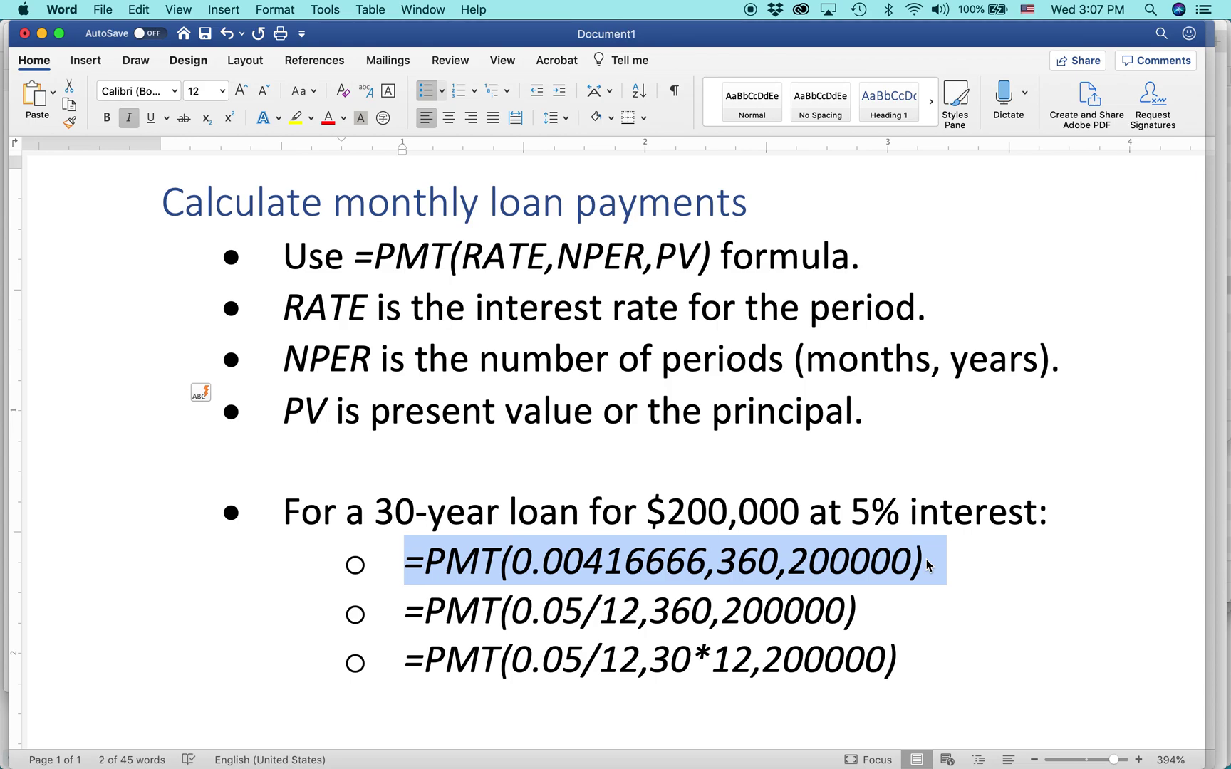
Highlight the 0.00416666 monthly rate, then the 0.05/12 rate in the second formula
left_click(521, 563)
double_click(528, 564)
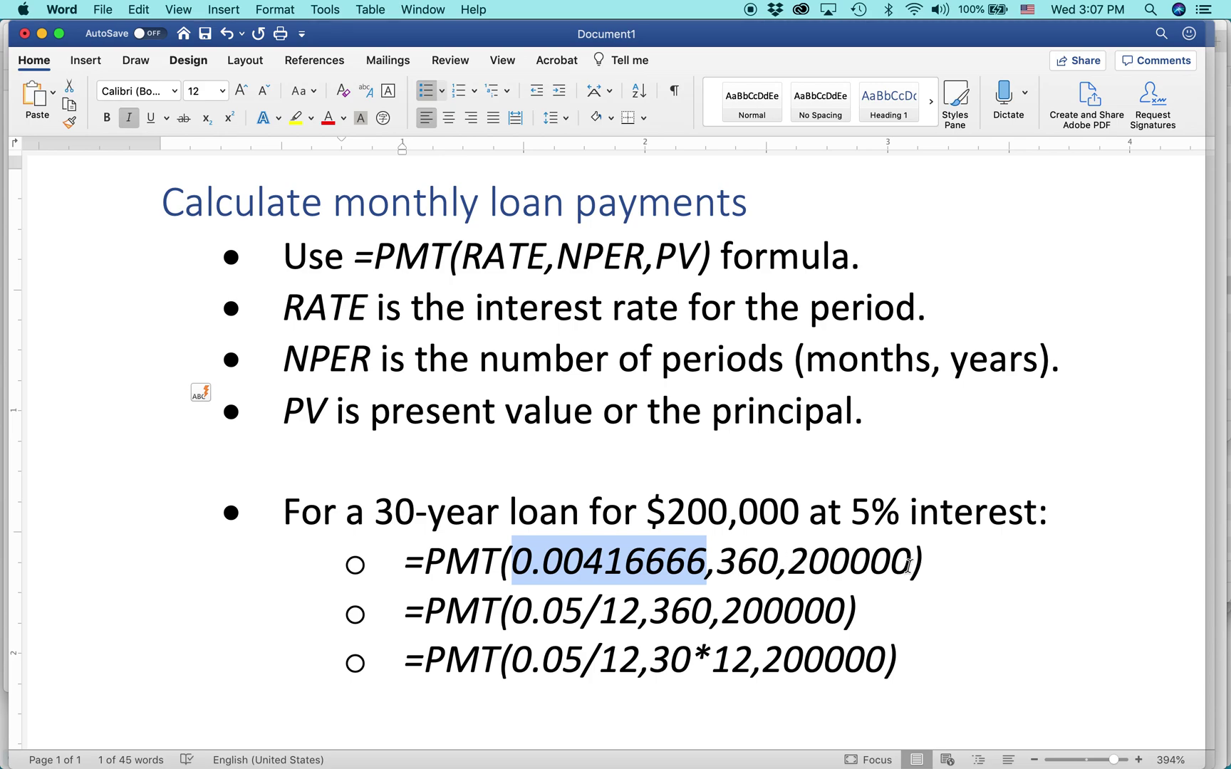
left_click(446, 607)
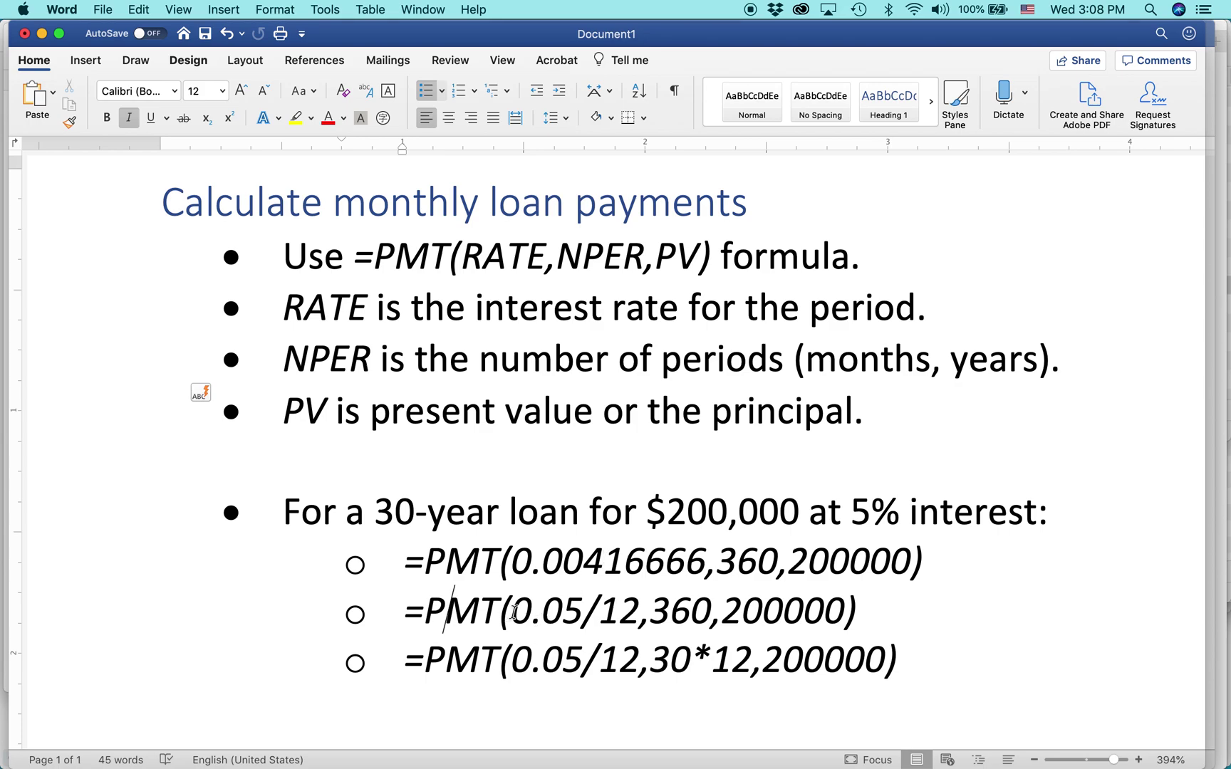
left_click_drag(511, 612, 632, 617)
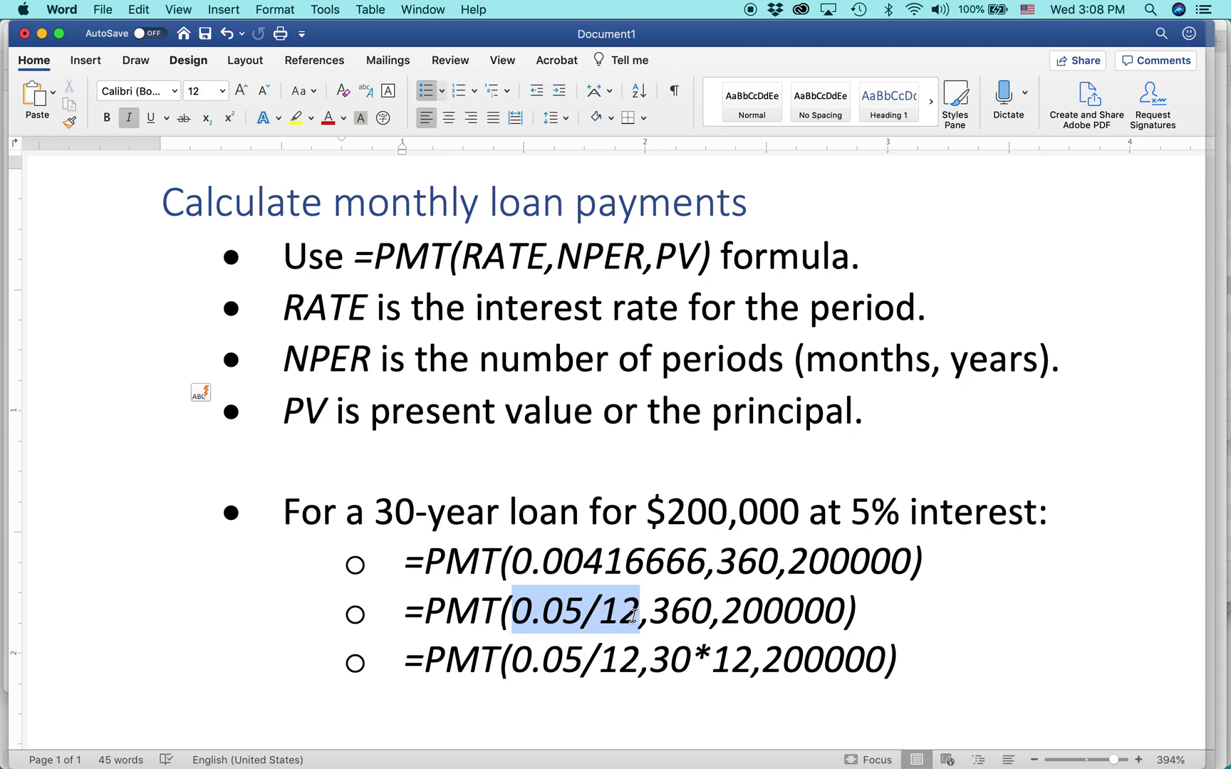
left_click_drag(633, 617, 636, 621)
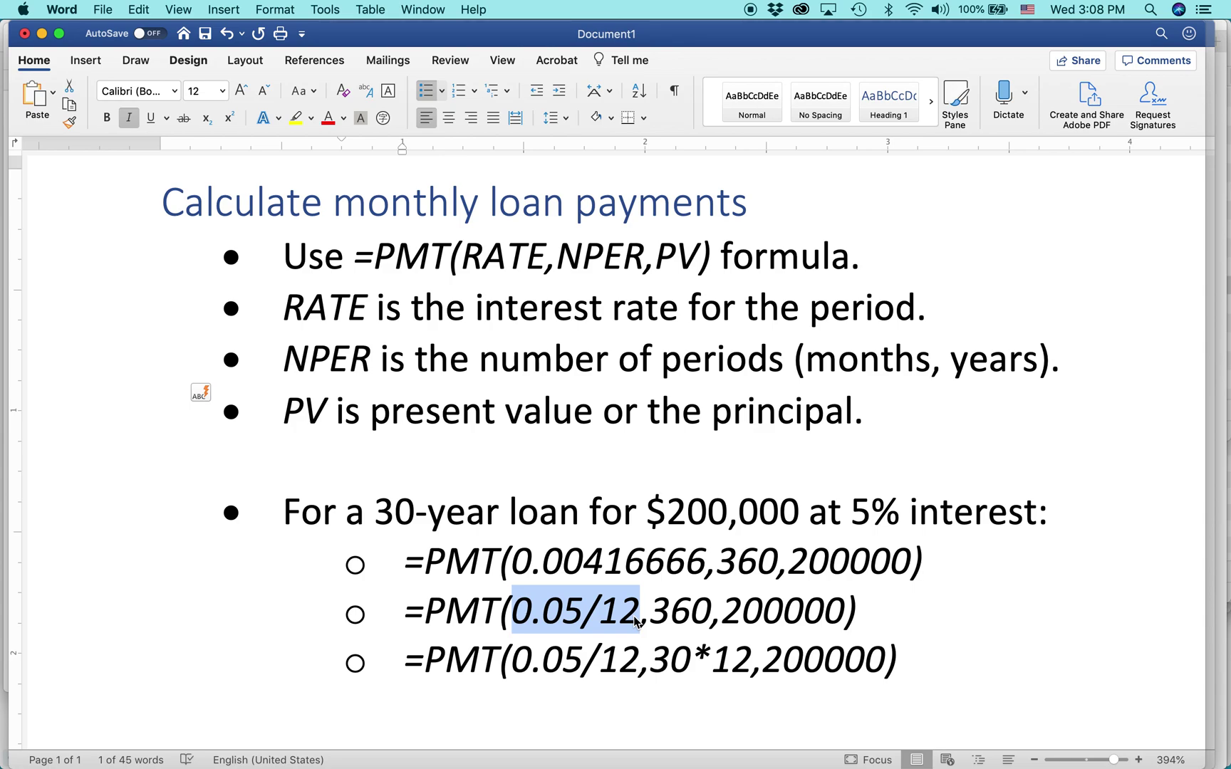
Select the whole =PMT(0.05/12,360,200000) line without its paragraph mark, then switch to Excel
left_click_drag(403, 614, 411, 613)
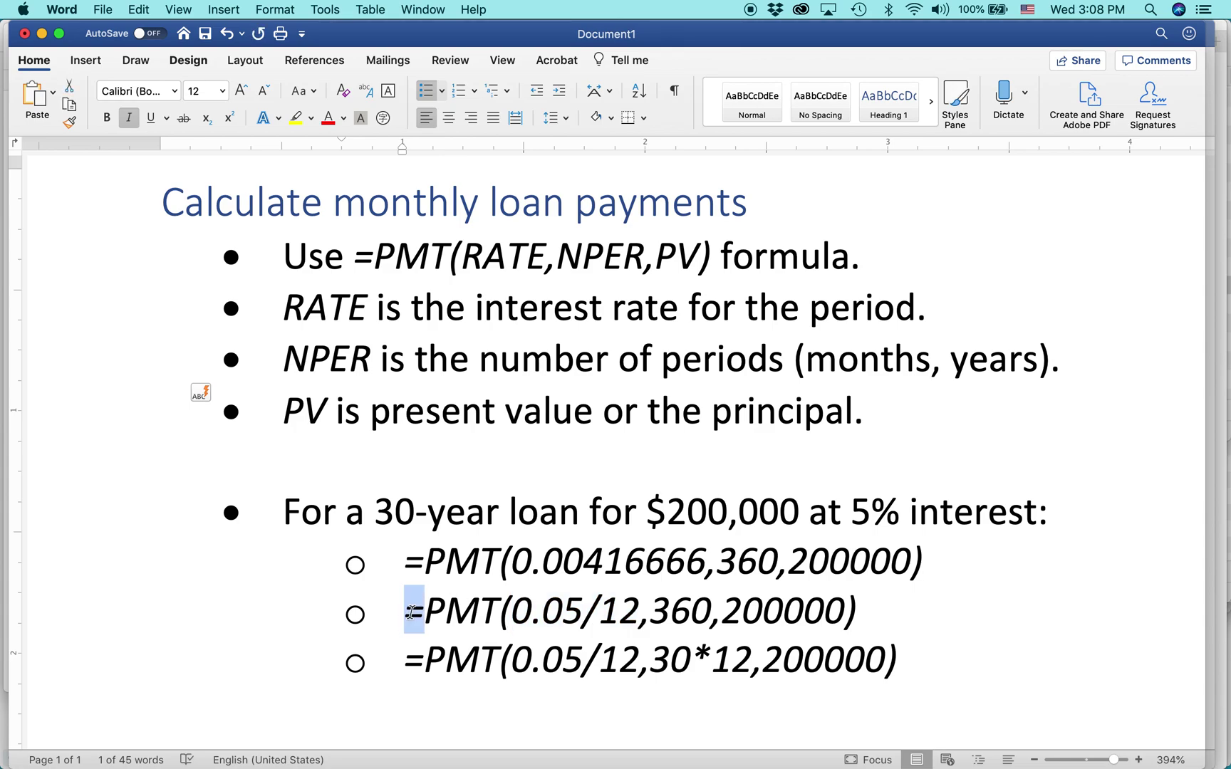
key("shift+Right")
key("shift+Right")
key("shift+Right")
key("shift+Right")
key("shift+Right")
key("shift+Right")
key("shift+Right")
key("shift+Right")
key("shift+Right")
key("shift+Right")
key("shift+Right")
key("shift+Right")
key("shift+Right")
key("shift+Right")
key("shift+Right")
key("shift+Right")
key("shift+Right")
key("shift+Right")
key("shift+Right")
key("shift+Right")
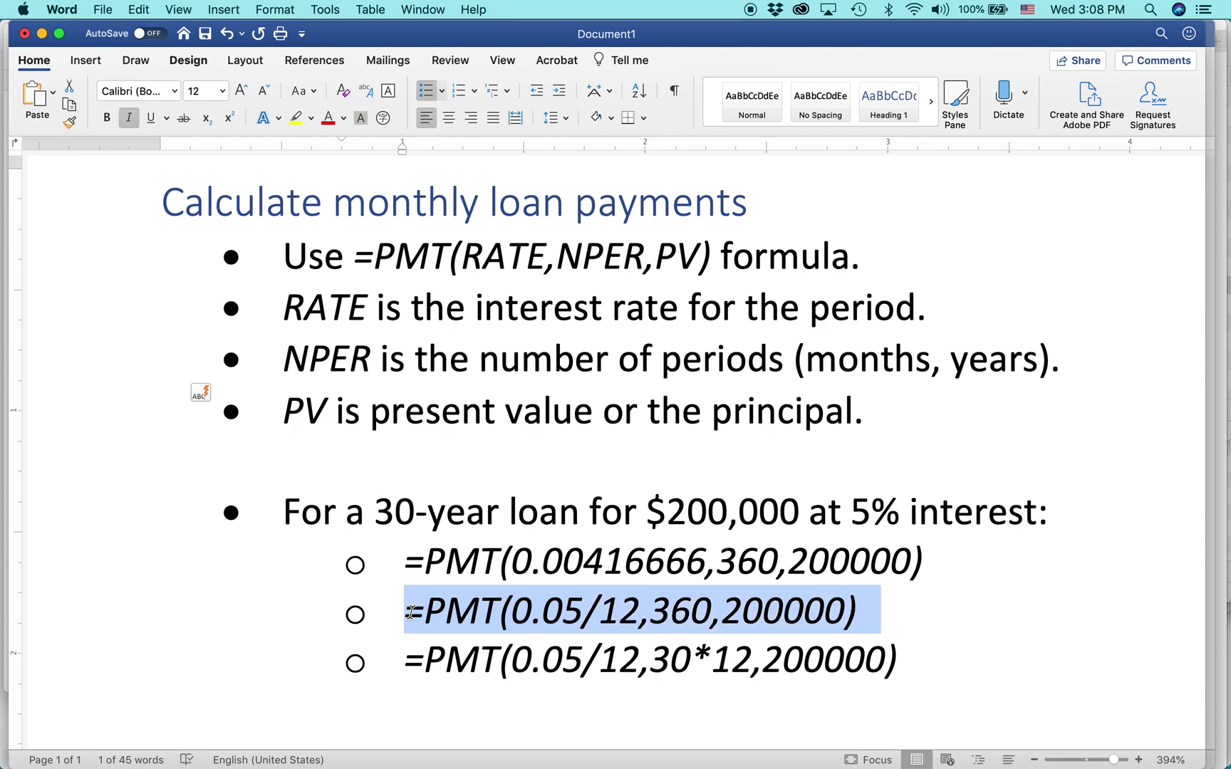
key("shift+Left")
key("super+c")
key("super+Tab")
key("super+Tab")
key("super+Tab")
key("super+Tab")
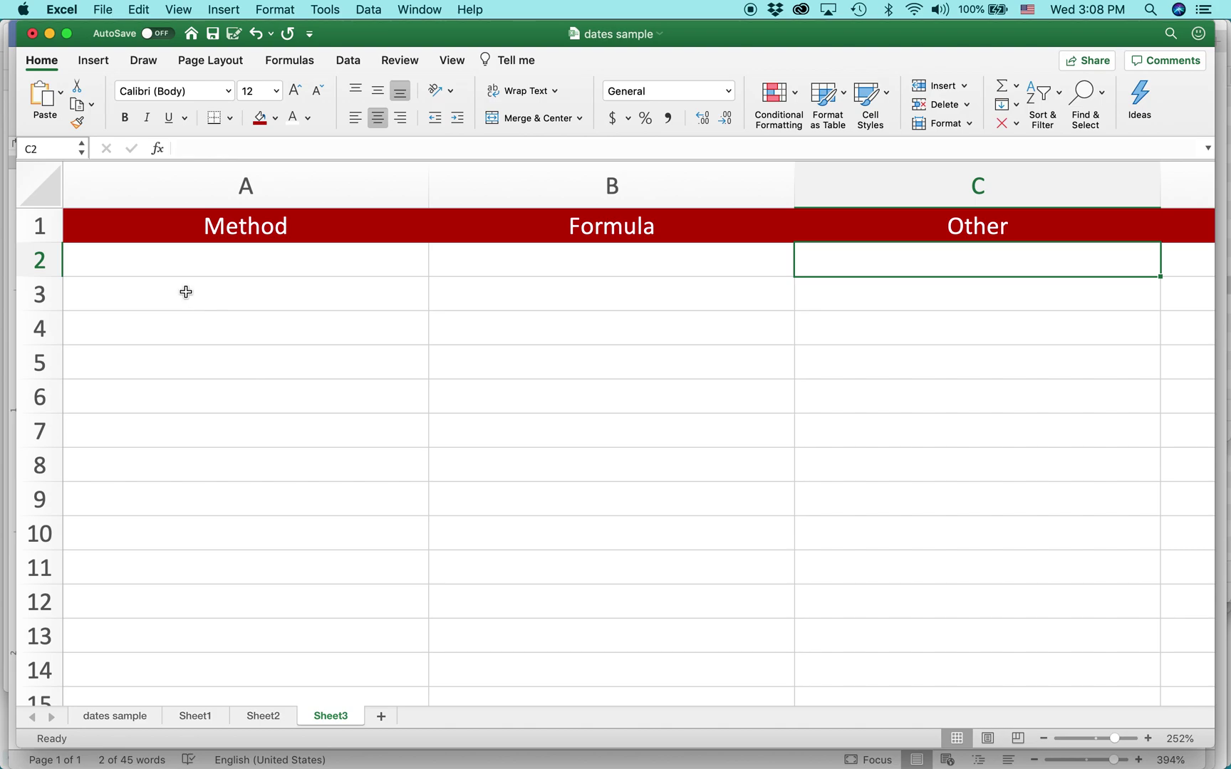
Paste the line into A2 as text PMT(0.05/12,360,200000), without the bullet or equals sign
left_click(181, 268)
left_click(176, 142)
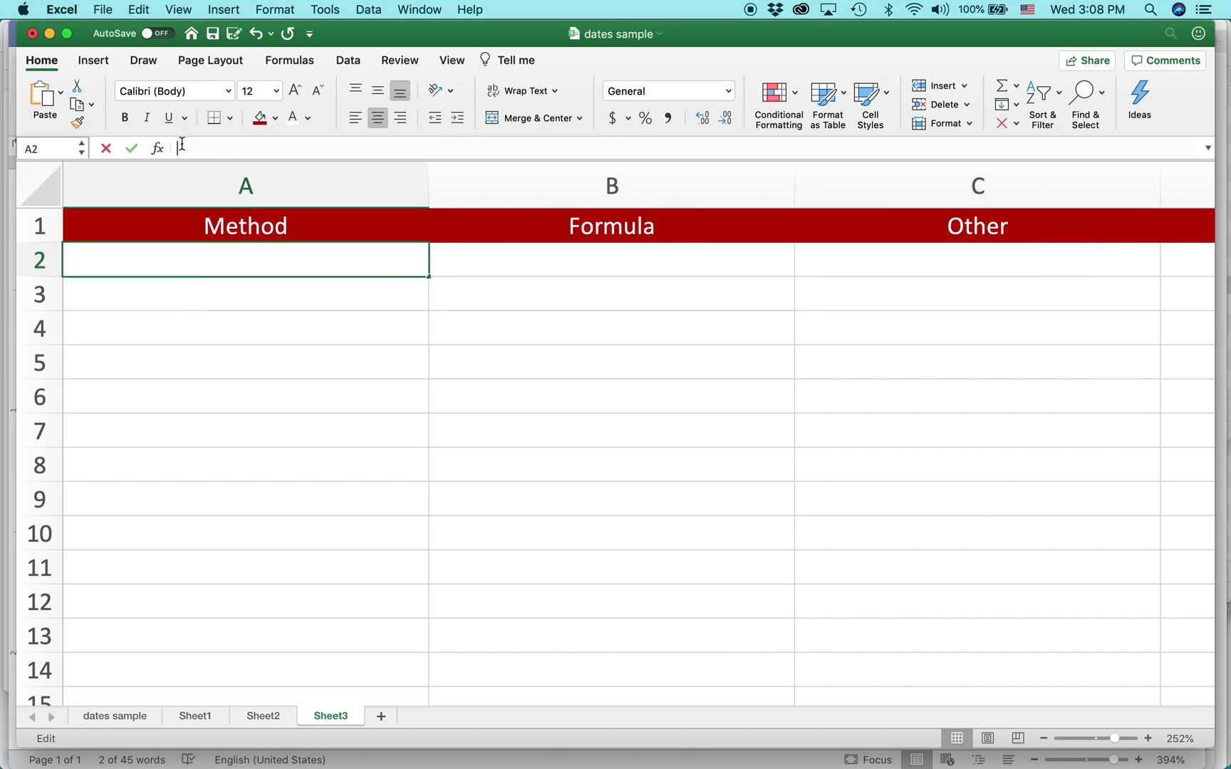
type("o\t=PMT(0.05/12,360,200000)")
left_click_drag(213, 146, 177, 146)
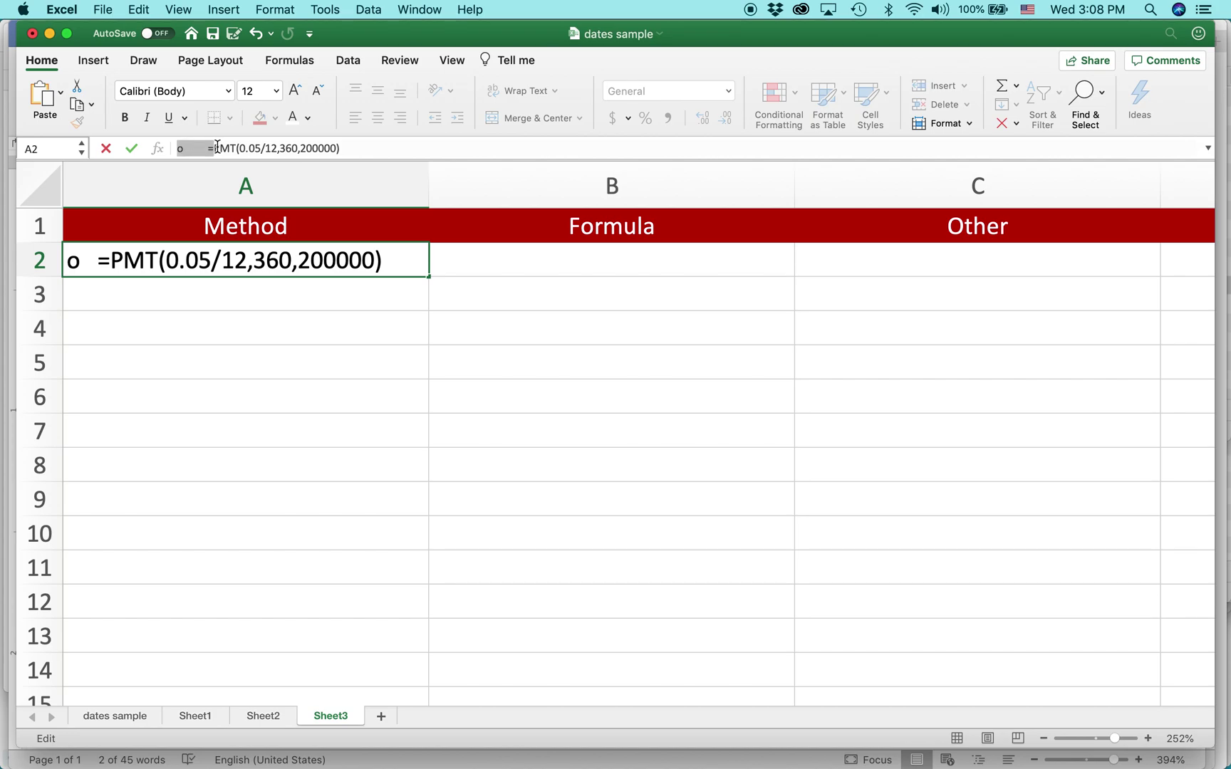
key("BackSpace")
key("Return")
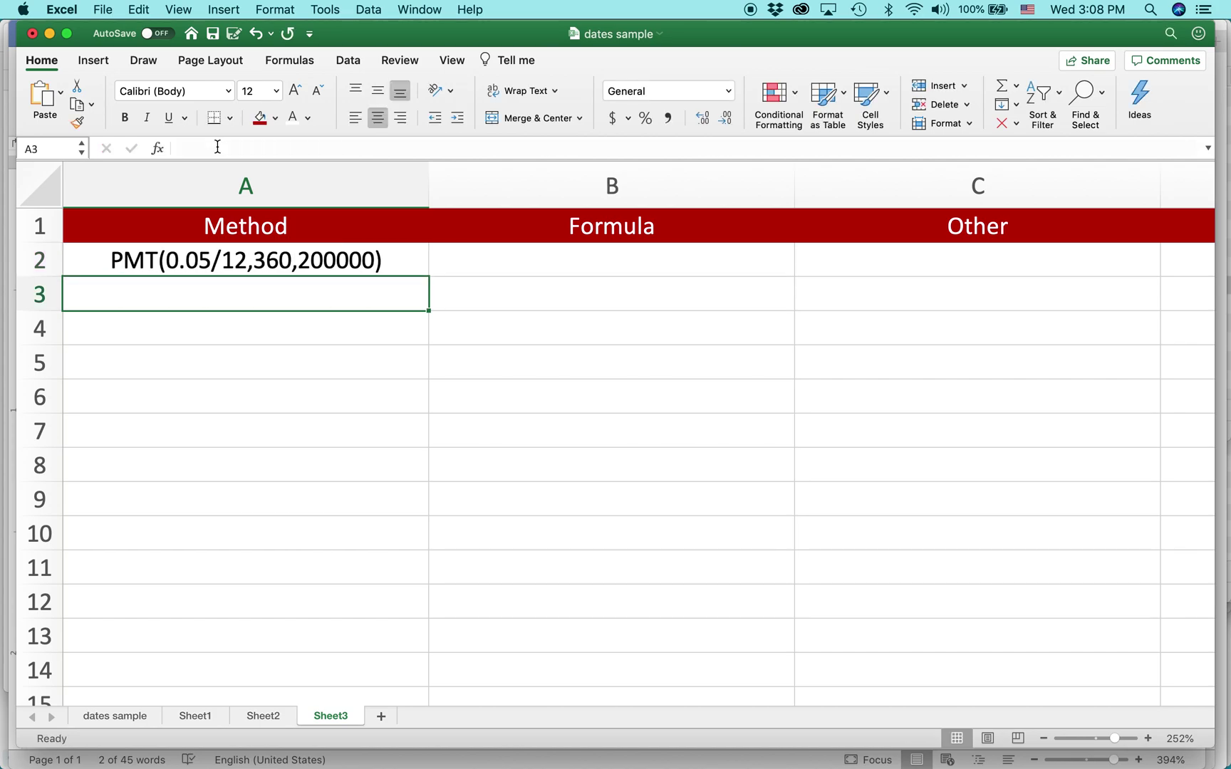
Enter =PMT(0.05/12,360,200000) in B2 as a working formula showing ($1,073.64)
key("Up")
key("Right")
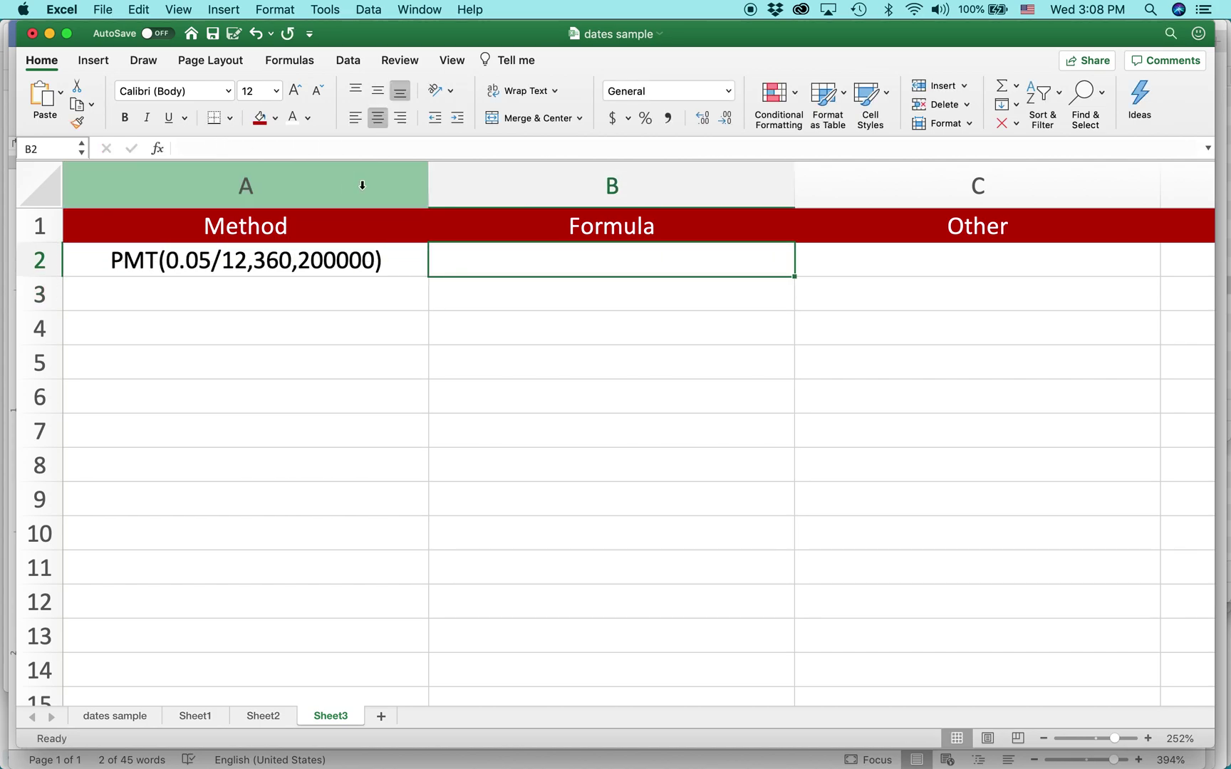
key("F2")
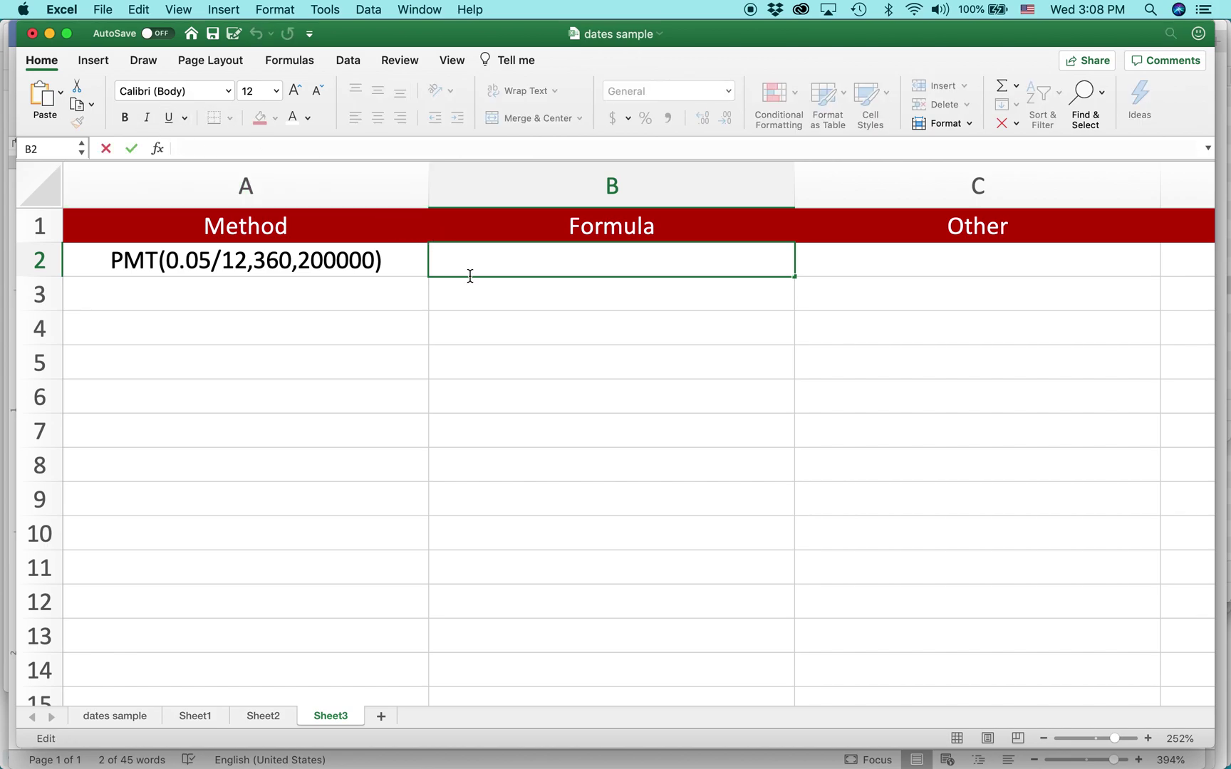
key("super+v")
left_click(463, 262)
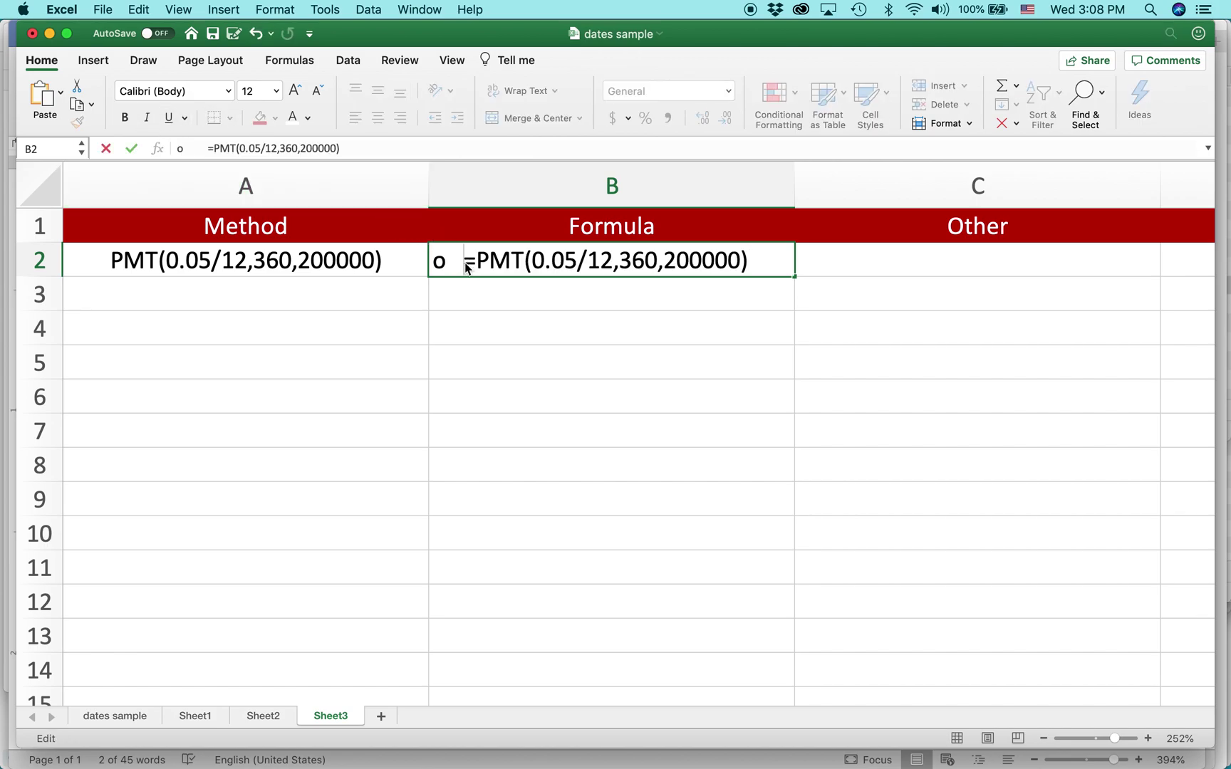
key("BackSpace")
key("End")
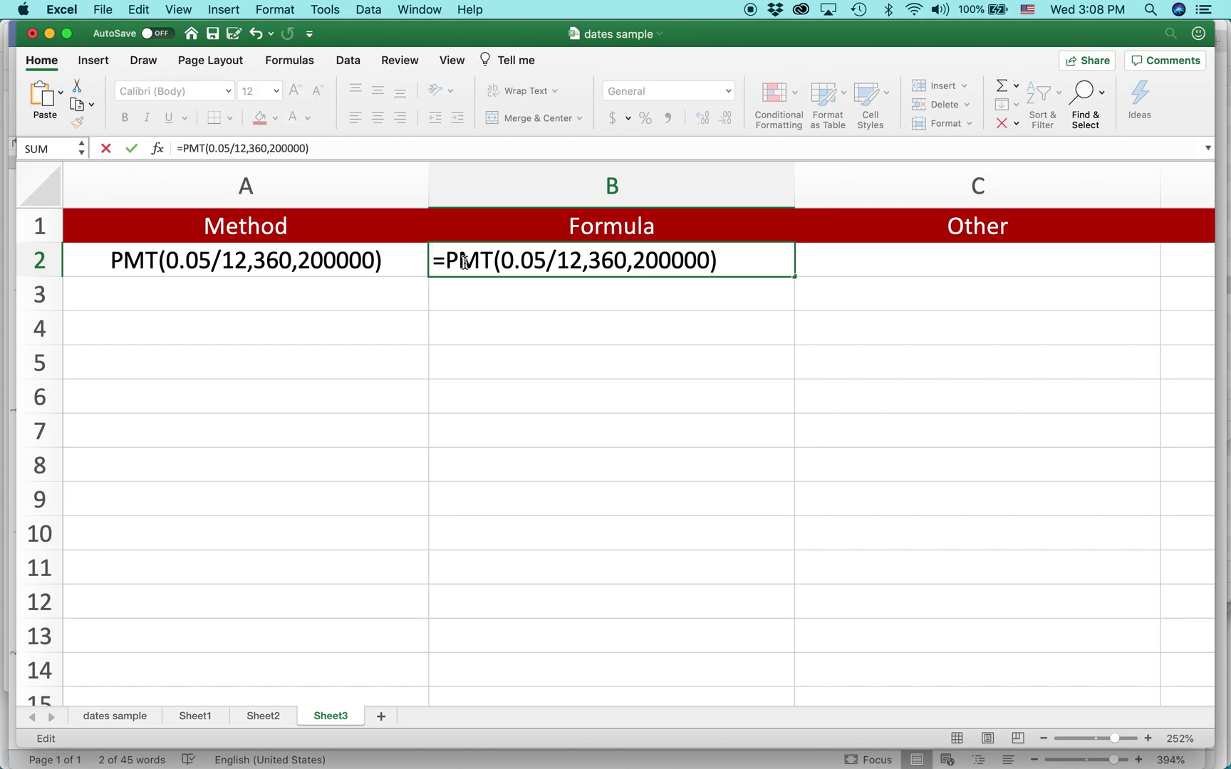
key("Return")
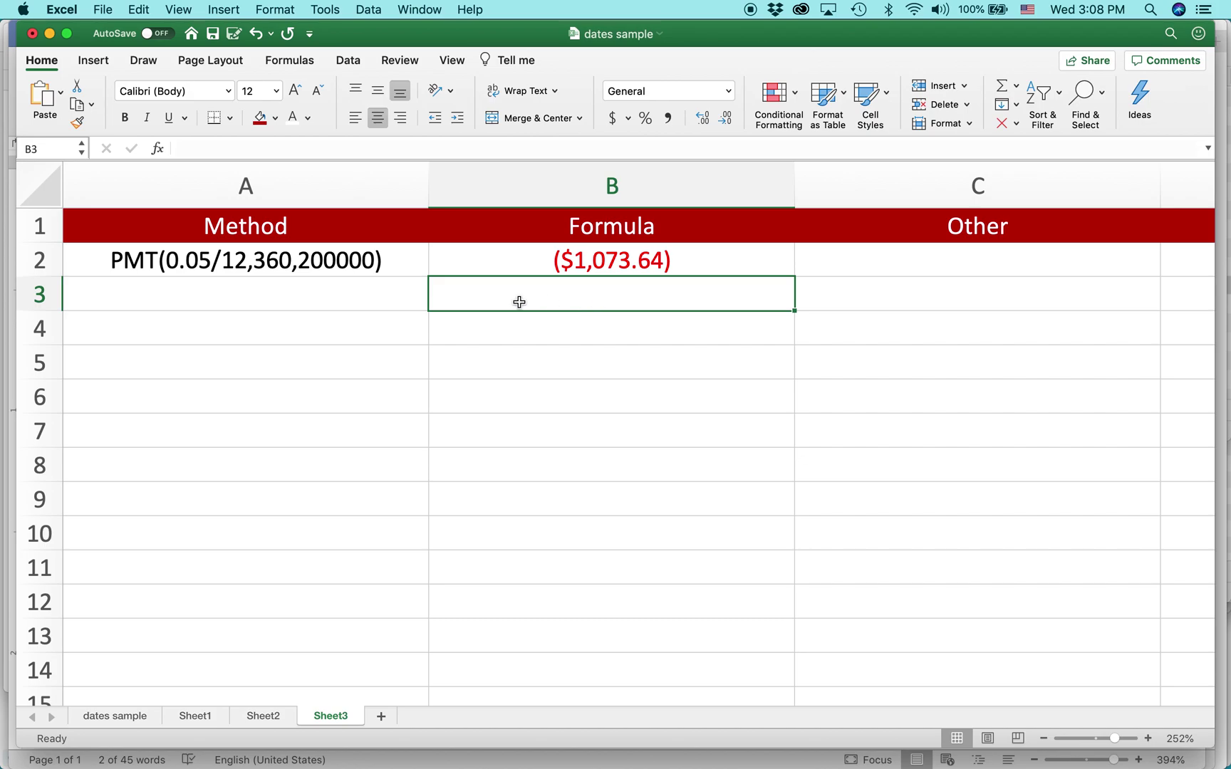
left_click(218, 259)
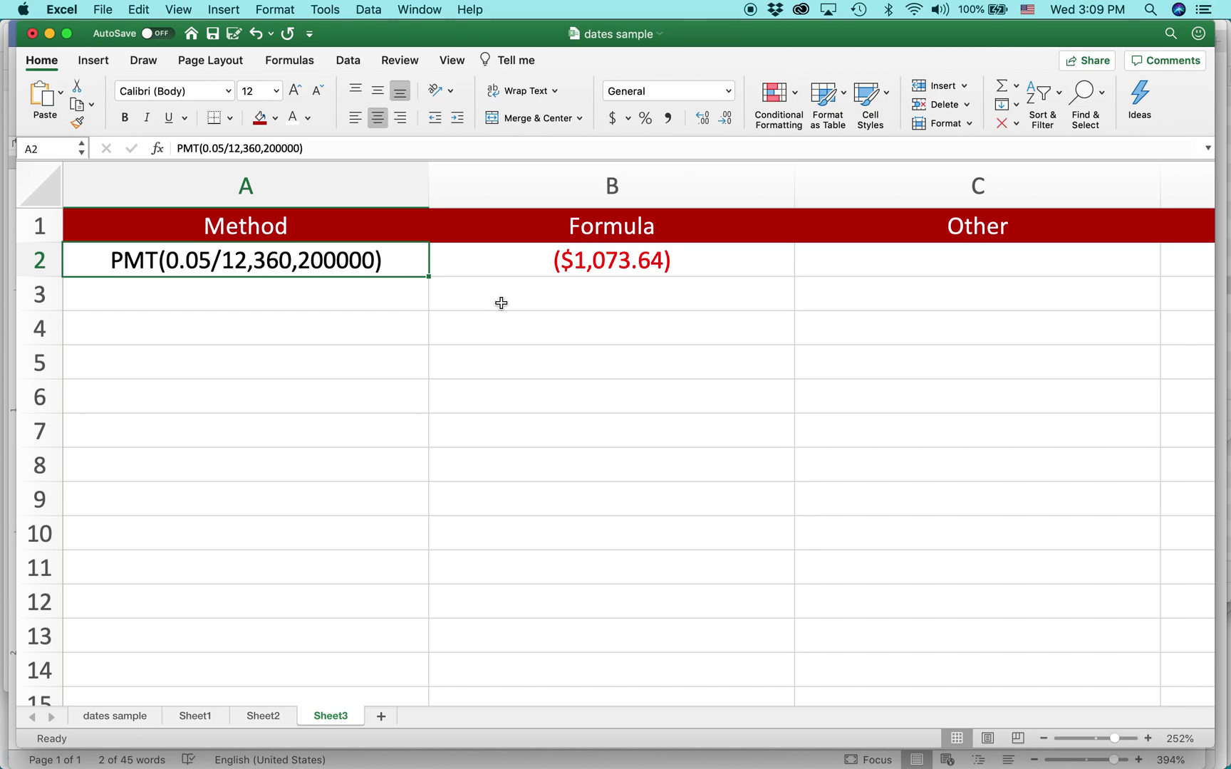
Select the third example formula line in the Word notes and return to Excel
key("super+Tab")
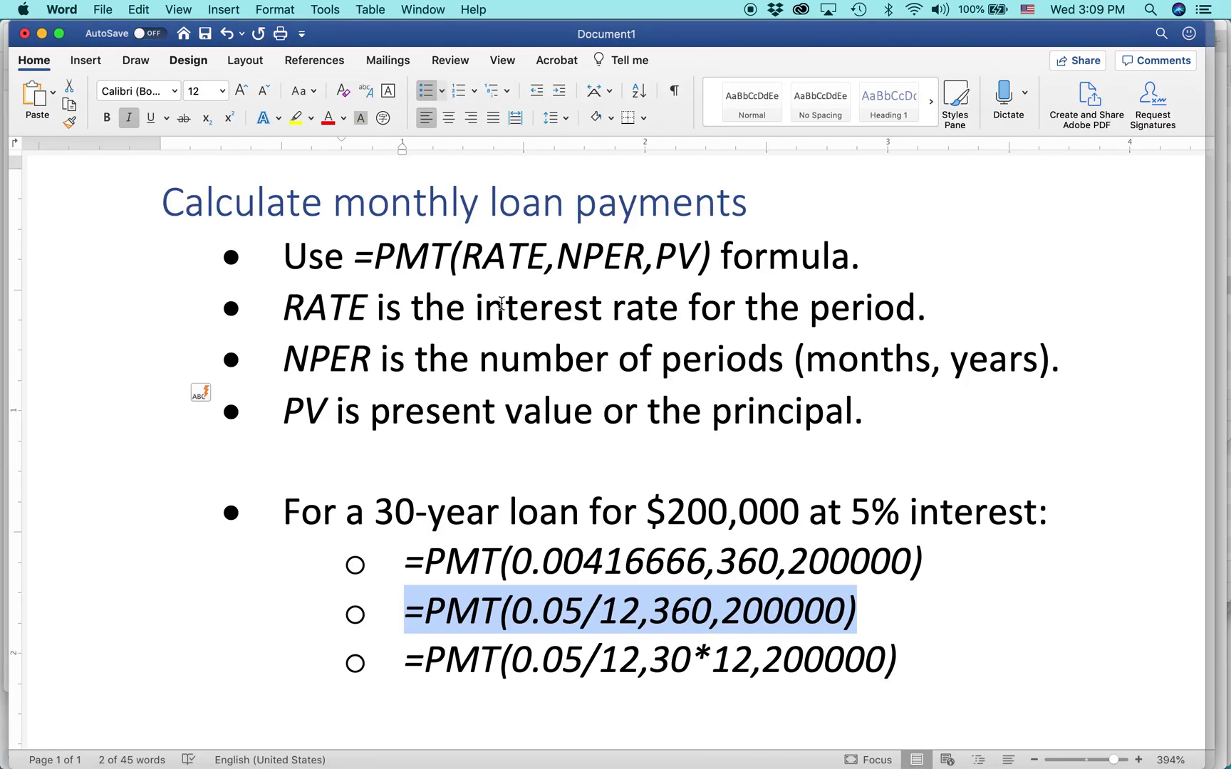
left_click(420, 659)
key("Left")
key("shift+Right")
key("shift+Right")
key("shift+Right")
key("shift+Right")
key("shift+Right")
key("shift+Right")
key("shift+Right")
key("shift+Right")
key("shift+Right")
key("shift+Right")
key("shift+Right")
key("shift+Right")
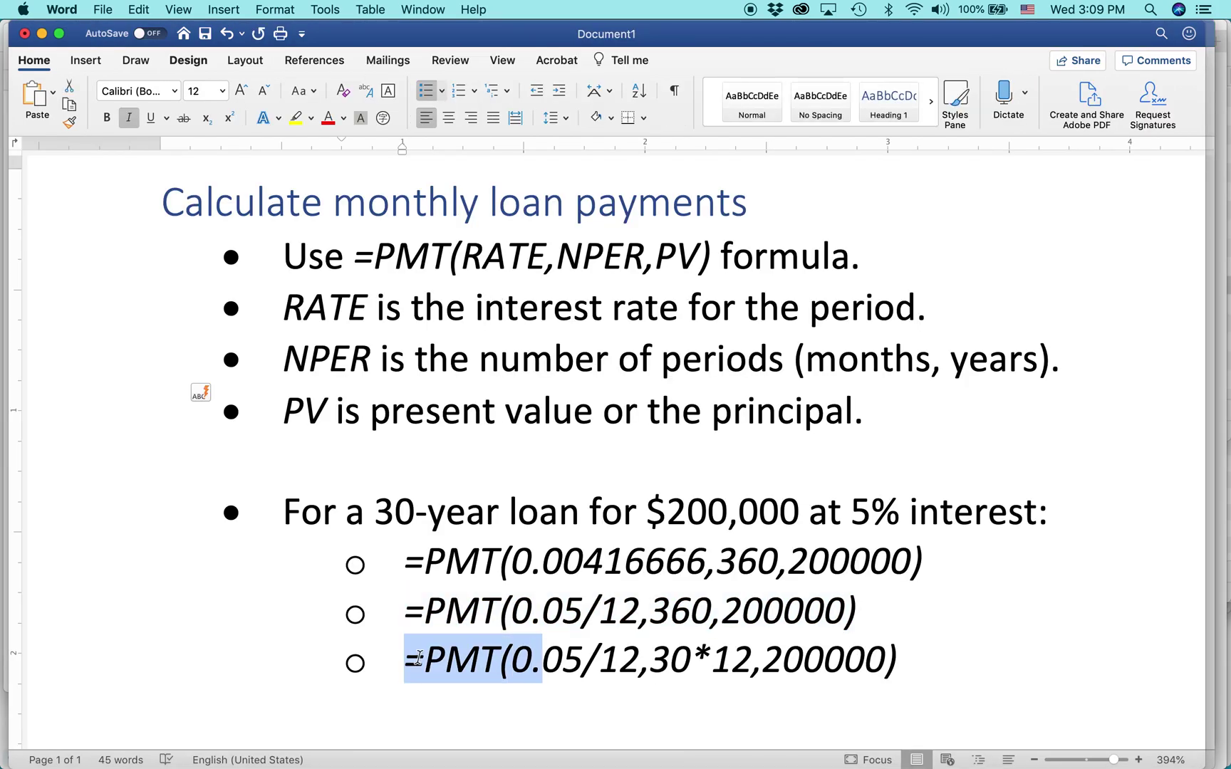
key("shift+Right")
key("shift+Right")
key("shift+Right")
key("shift+Right")
key("shift+Right")
key("shift+Right")
key("shift+Right")
key("shift+Right")
key("shift+Right")
key("shift+Right")
key("shift+Right")
key("shift+Right")
key("shift+Right")
key("shift+Right")
key("shift+Right")
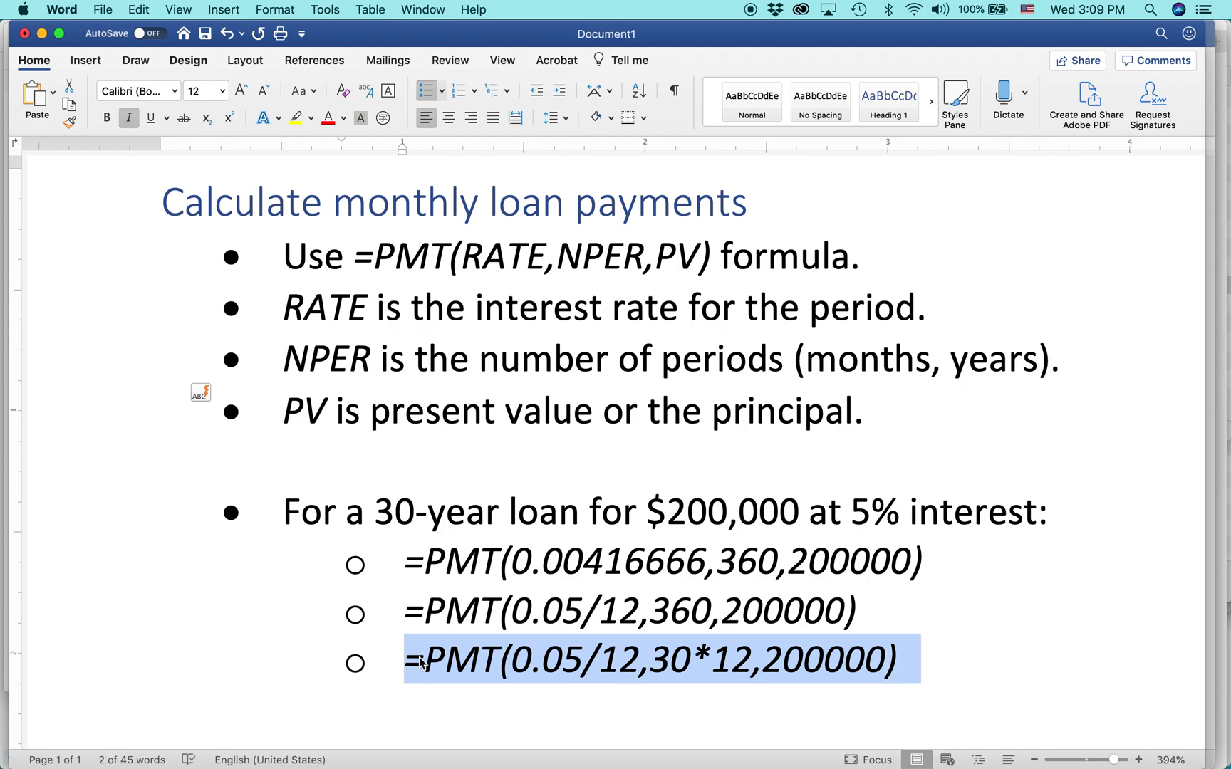
key("super+Tab")
Enter PMT(0.05/12,30*12,200000) as text in A3, stripping the bullet and equals sign
left_click(173, 296)
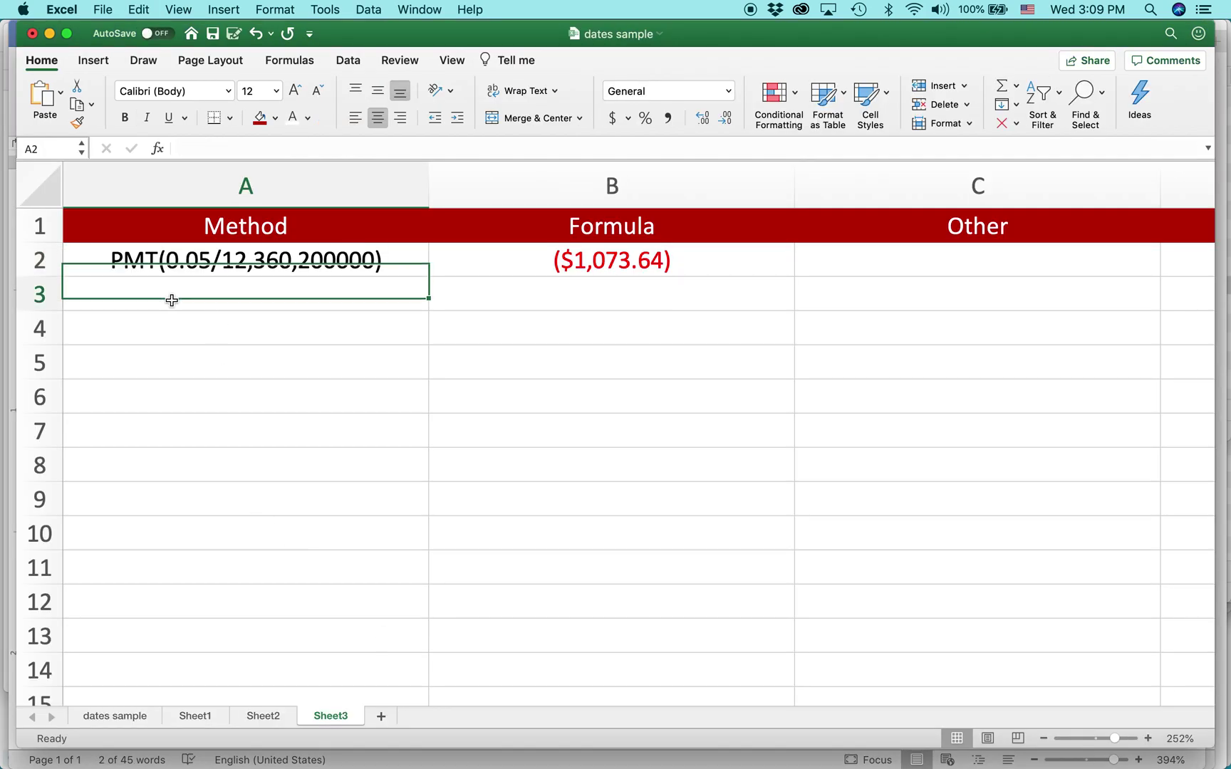
left_click(196, 146)
type("o\t=PMT(0.05/12,30*12,200000)")
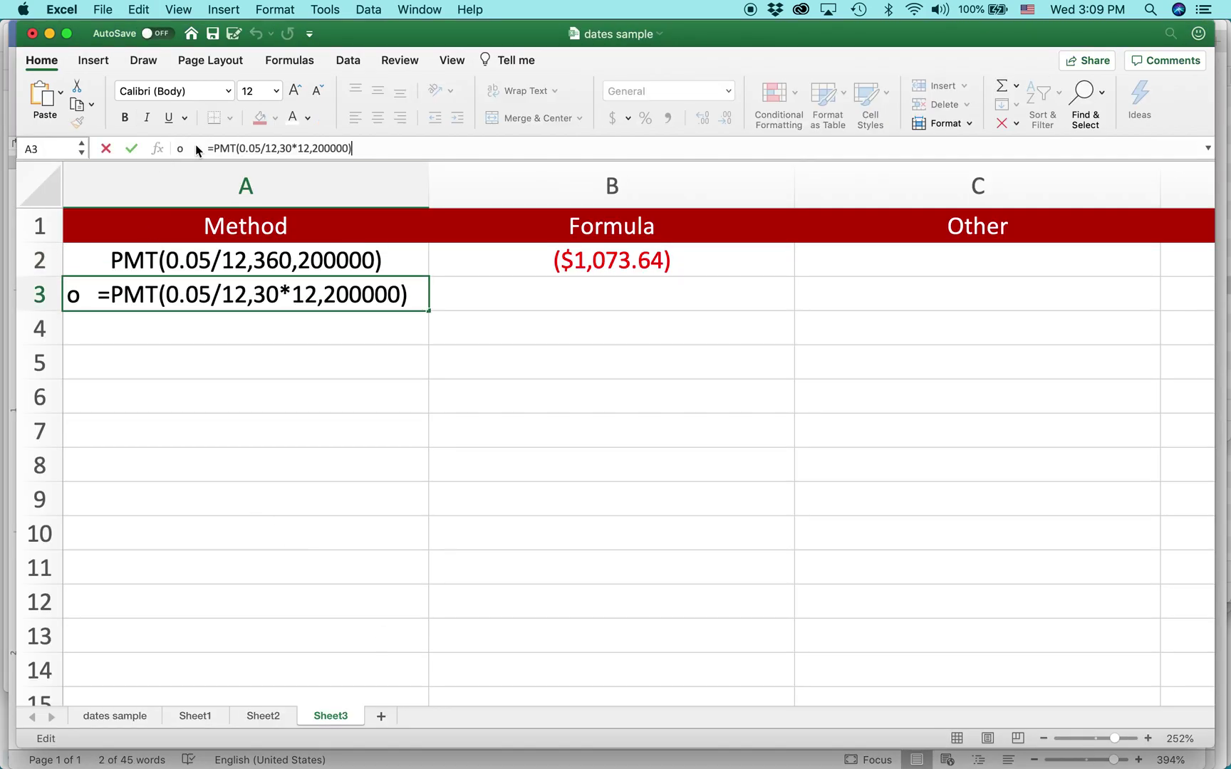
left_click(206, 148)
key("BackSpace")
key("BackSpace")
key("Delete")
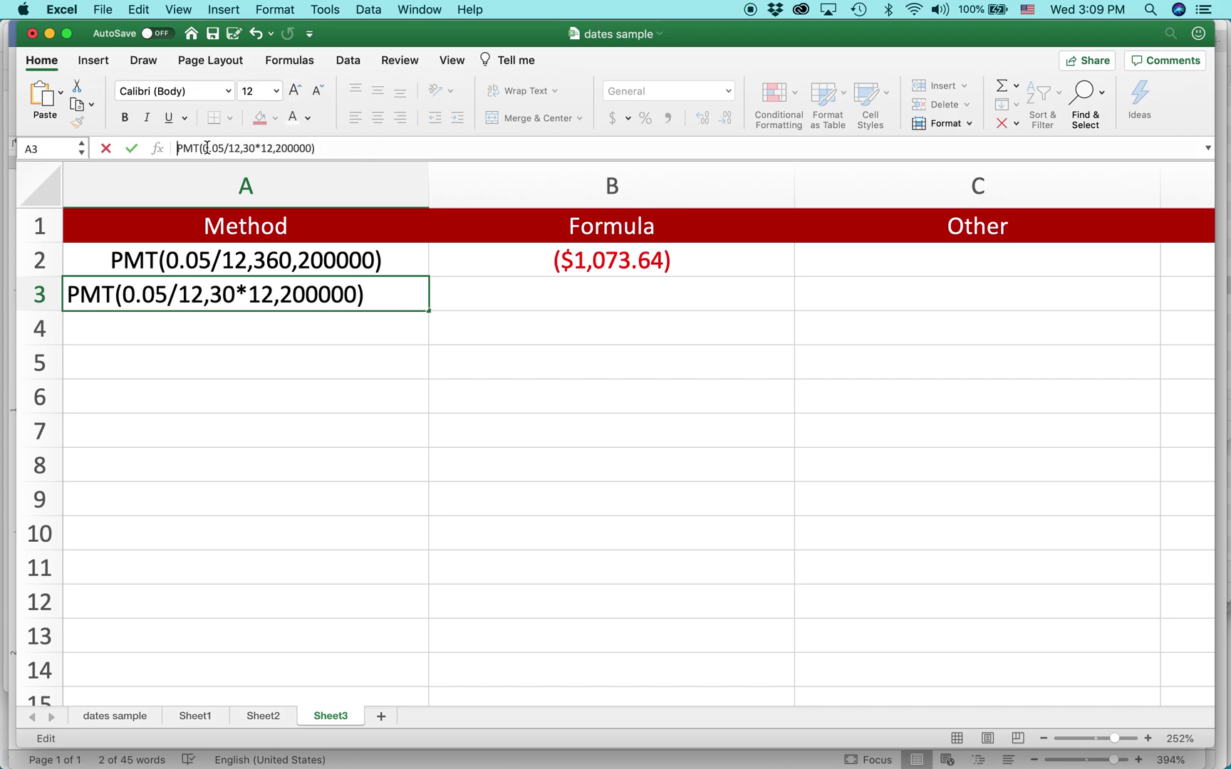
key("Return")
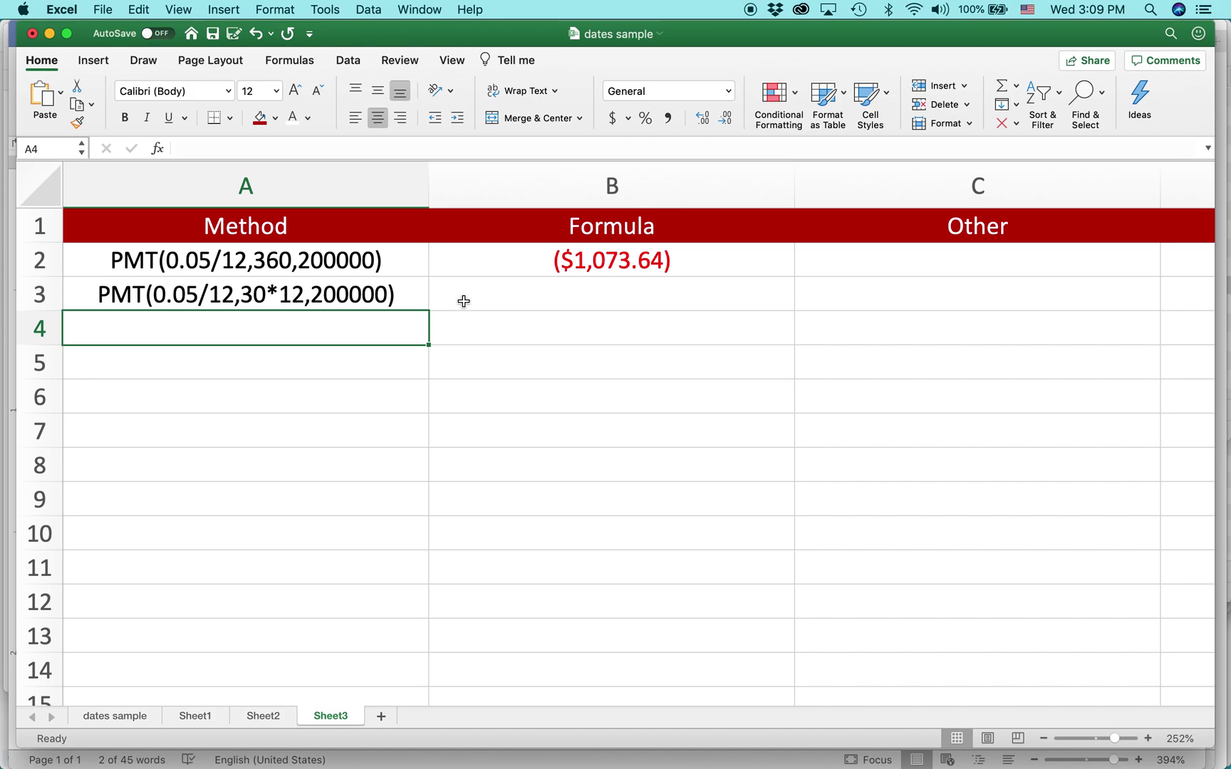
Paste the formula into B3 and delete the stray leading 'o' so it returns ($1,073.64)
left_click(522, 305)
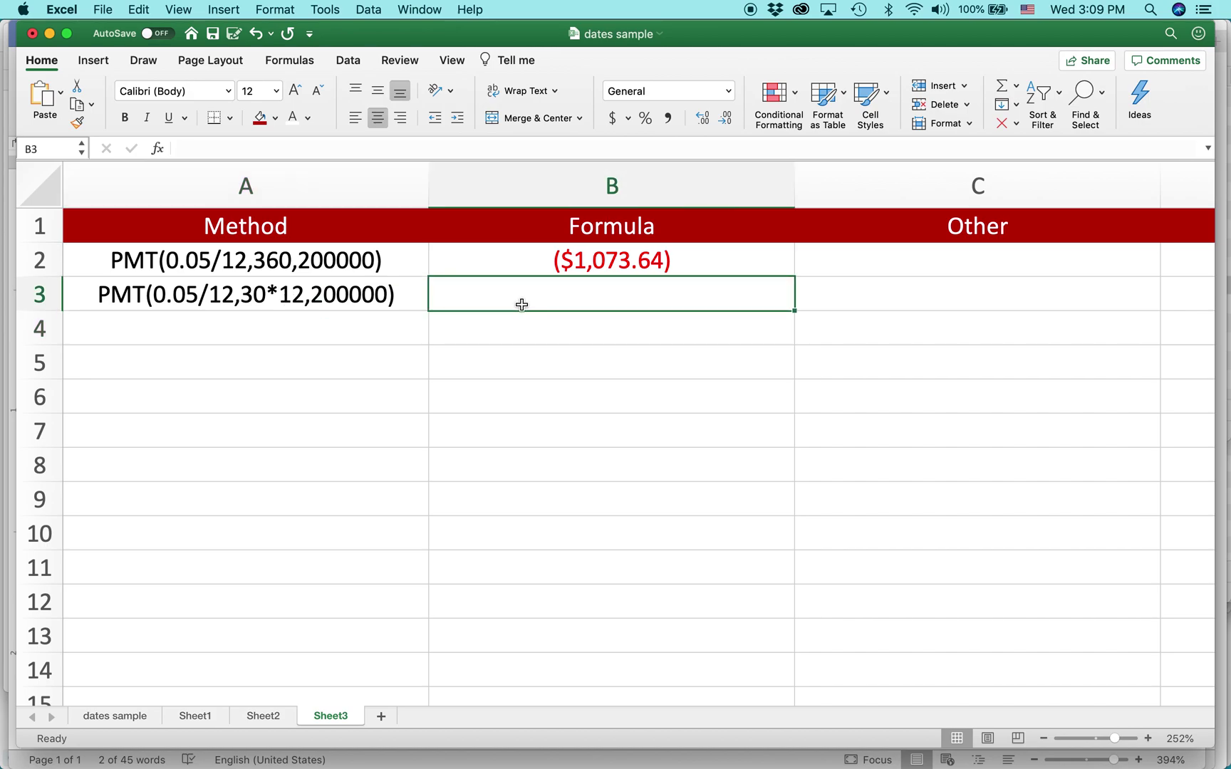
type("o =PMT(0.05/12,30*12,200000)")
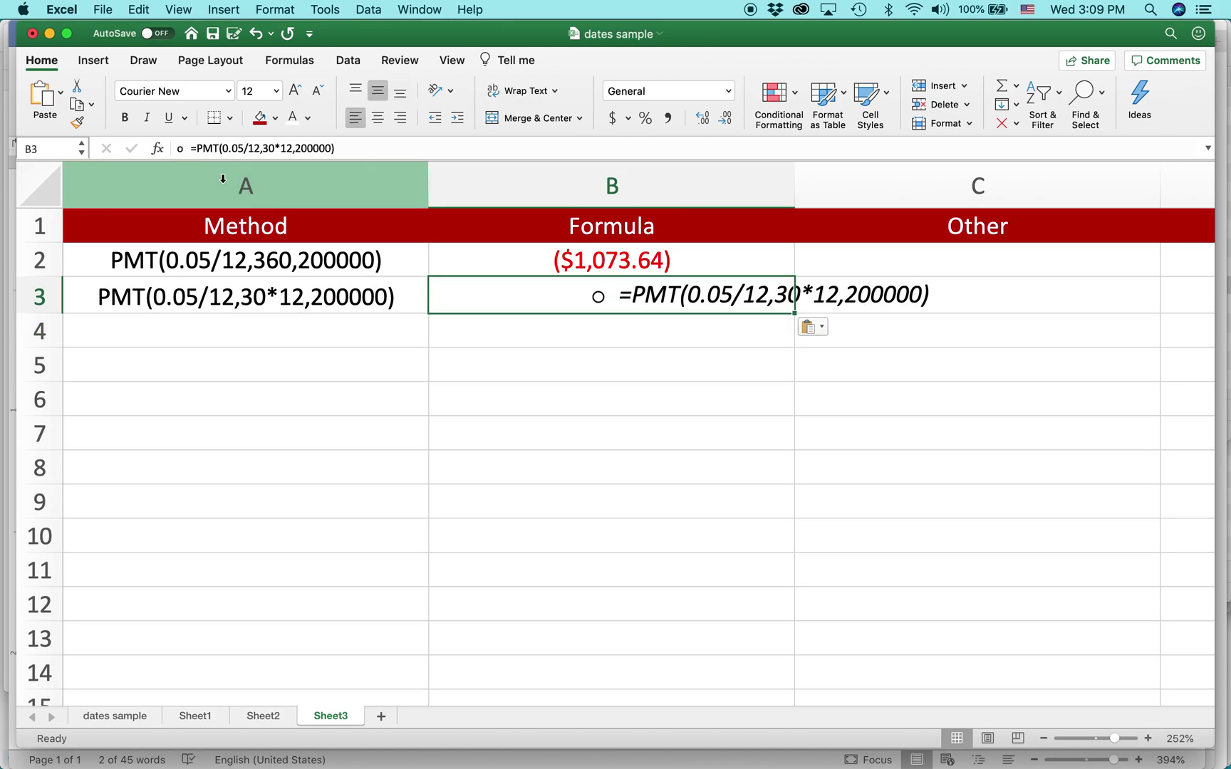
left_click(189, 147)
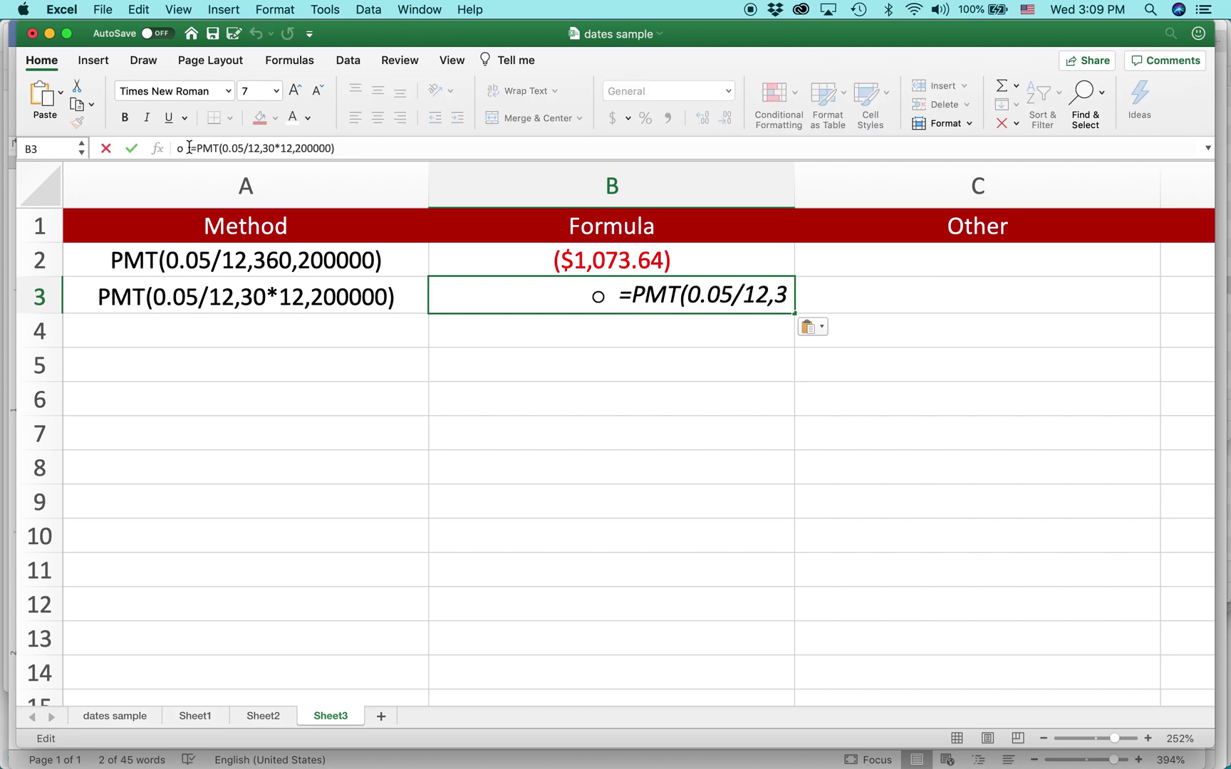
key("BackSpace")
key("BackSpace")
key("Return")
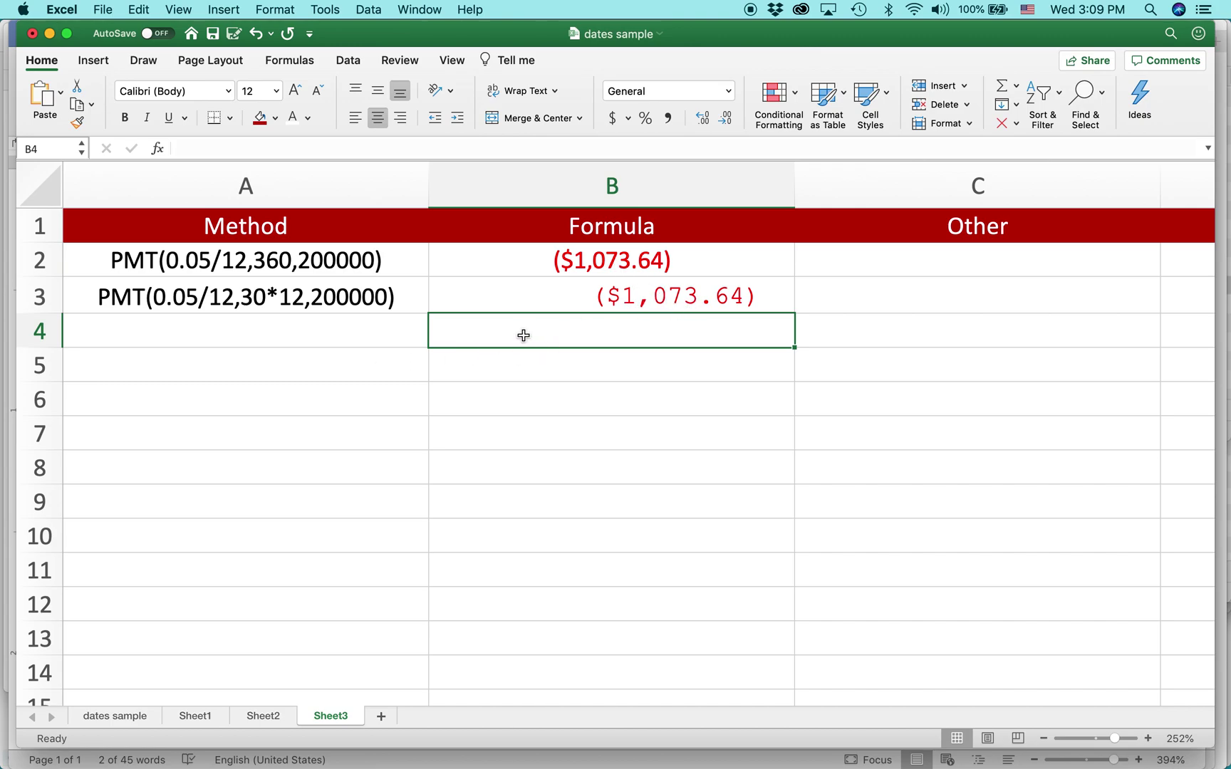
left_click(863, 337)
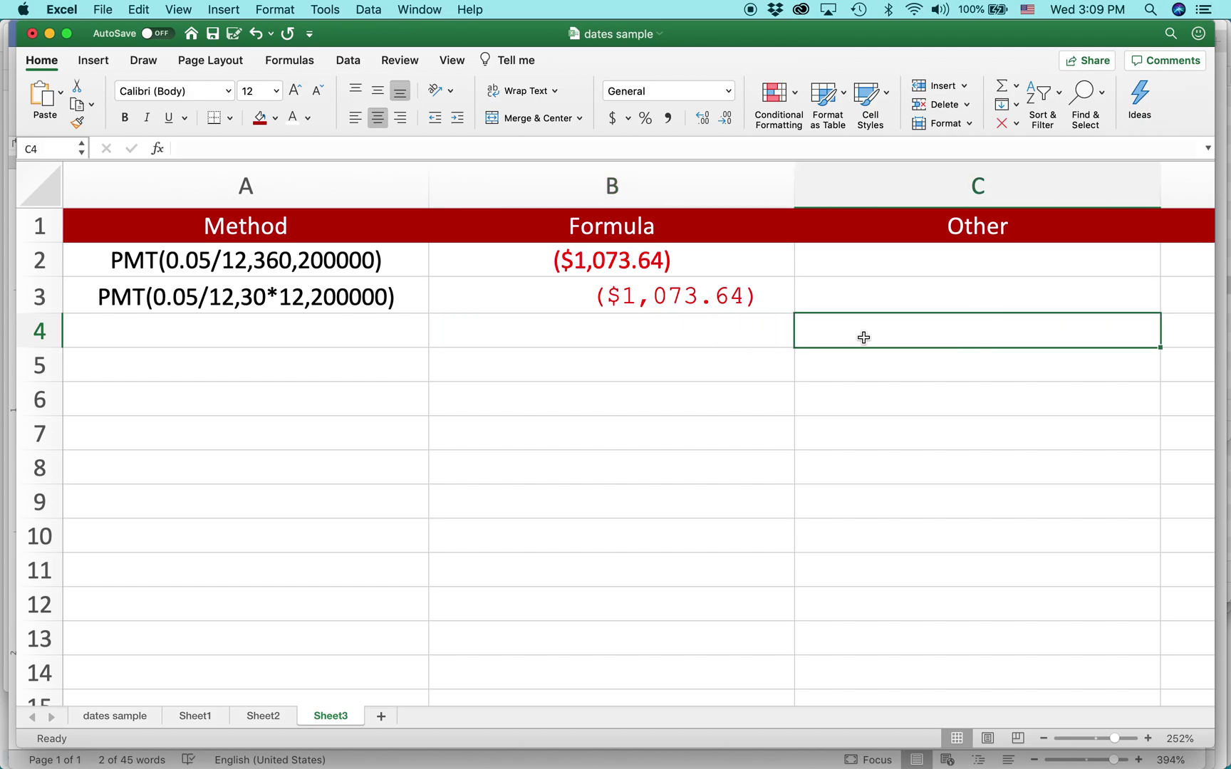
Put the 300000 loan amount into C4 under the Other heading
type("300")
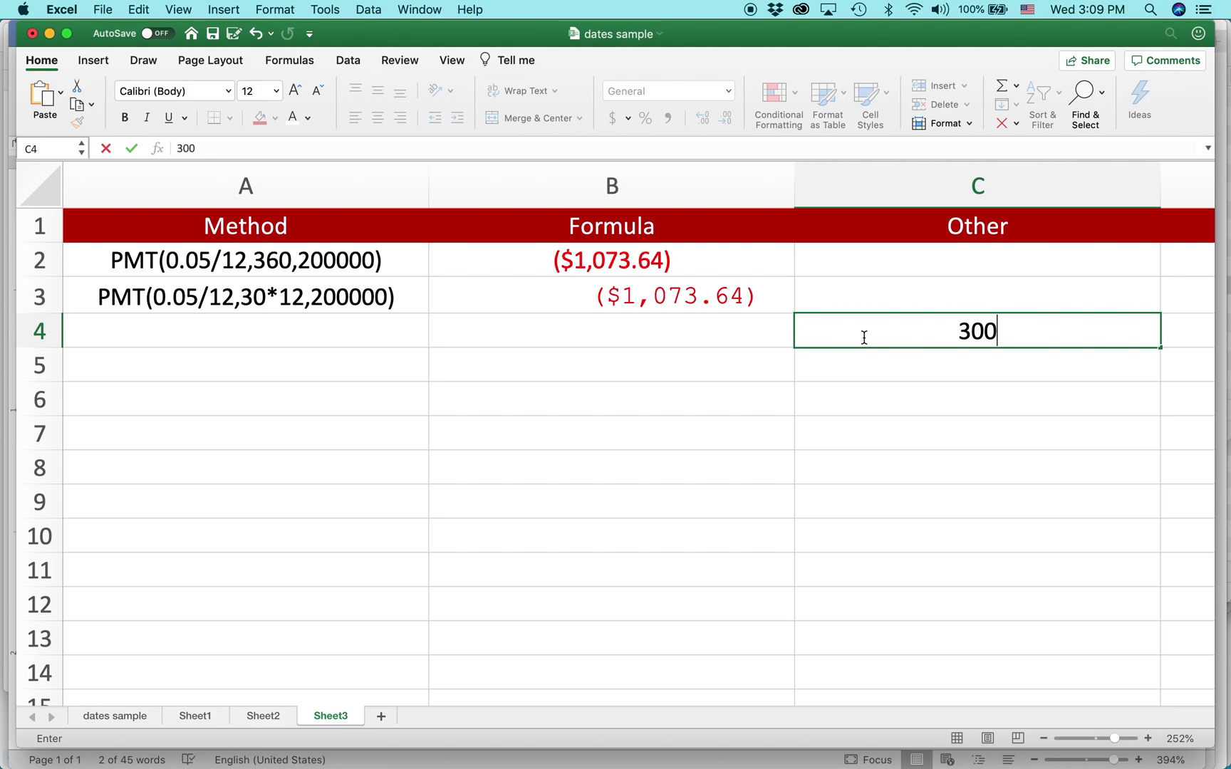
type("000")
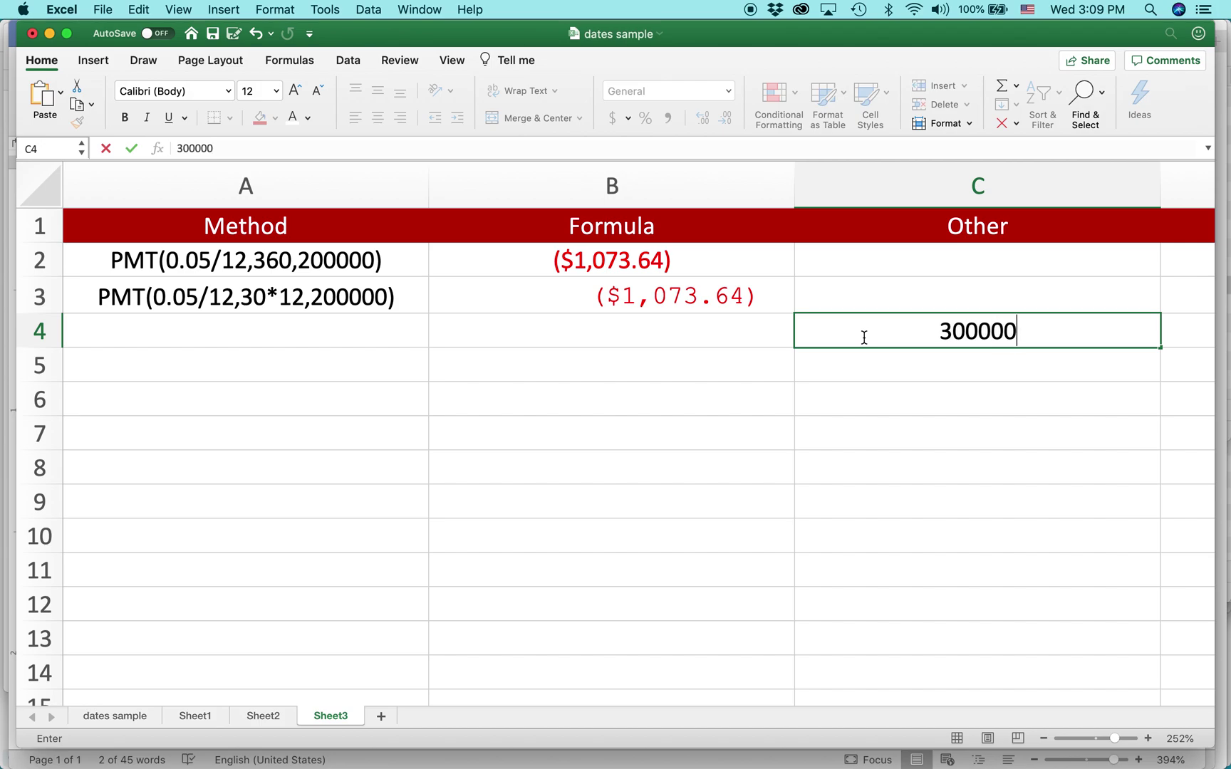
left_click(627, 338)
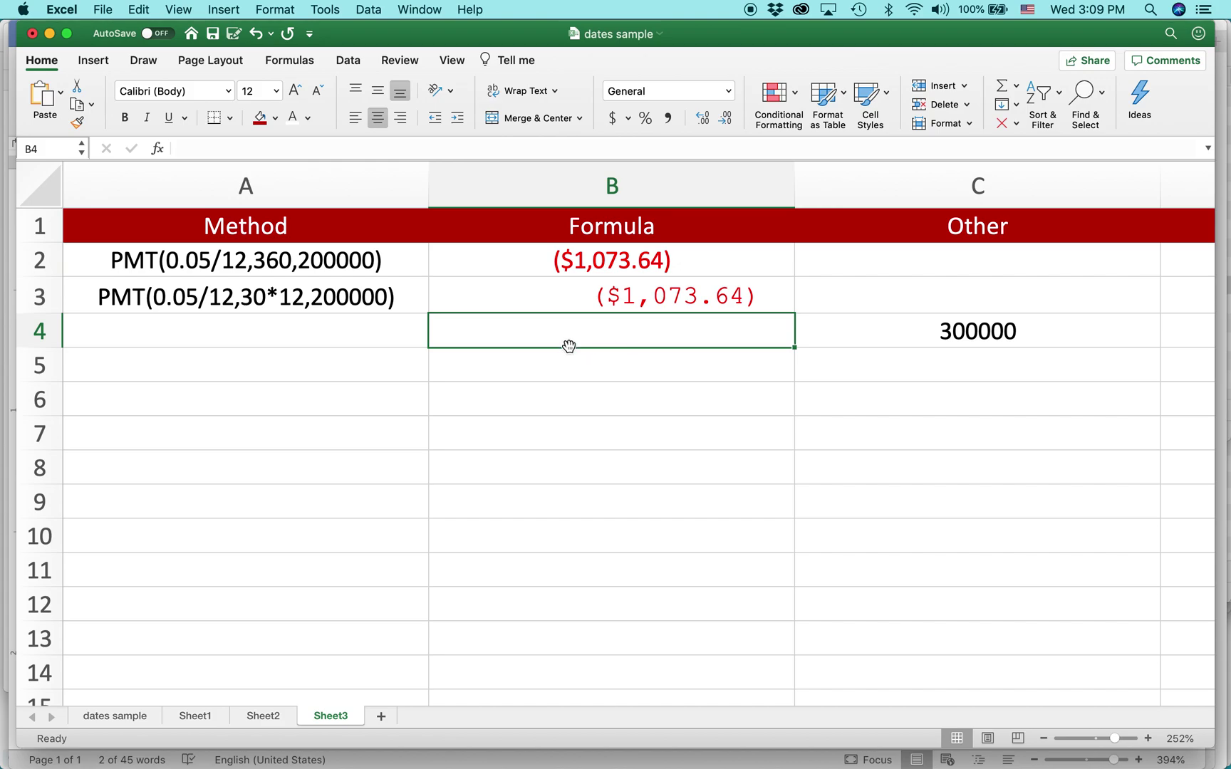
Paste the formula text into A4 and delete its stray leading characters
left_click(236, 331)
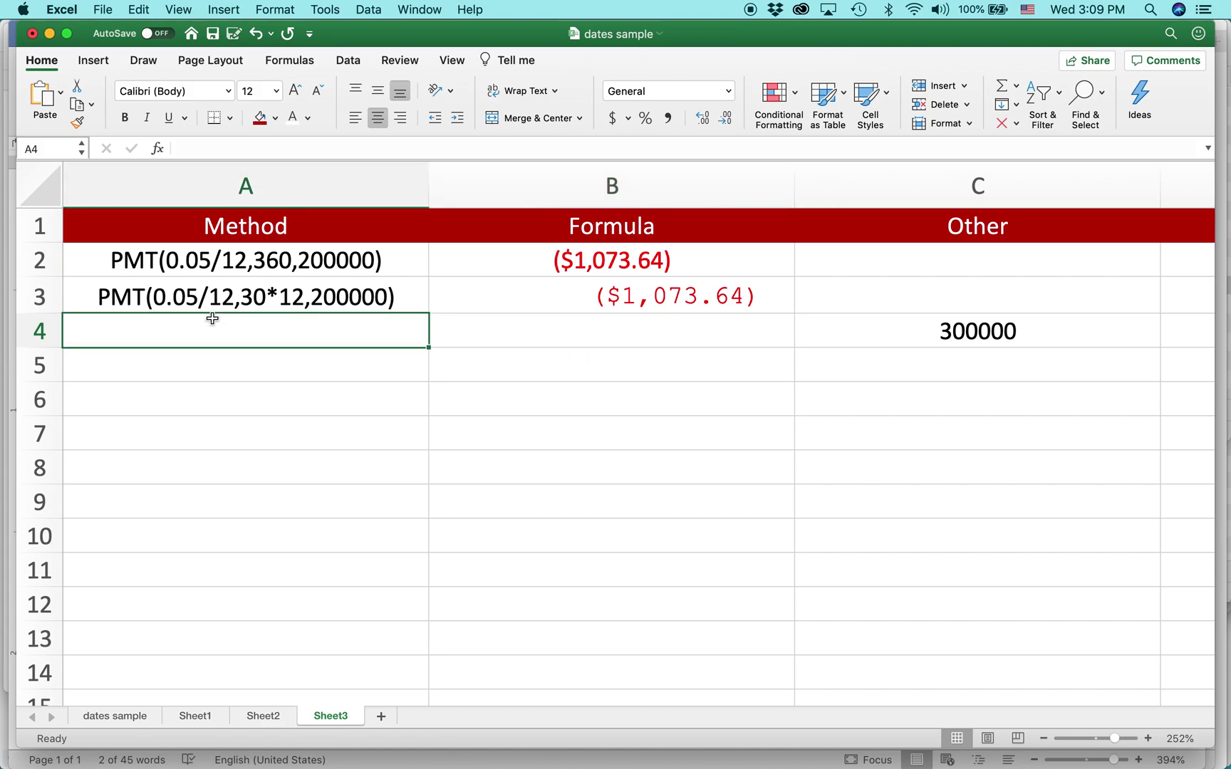
type("o =PMT(0.05/12,30*12,200000)")
left_click(212, 146)
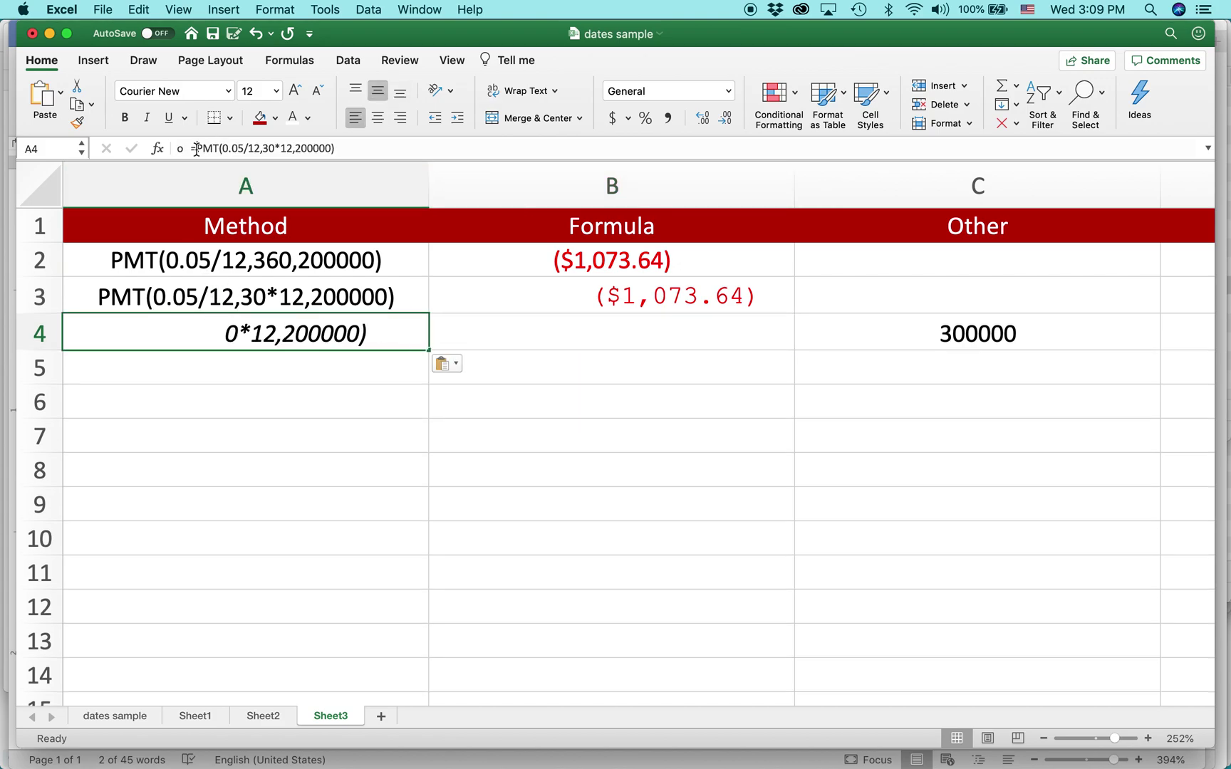
left_click_drag(195, 148, 176, 148)
key("BackSpace")
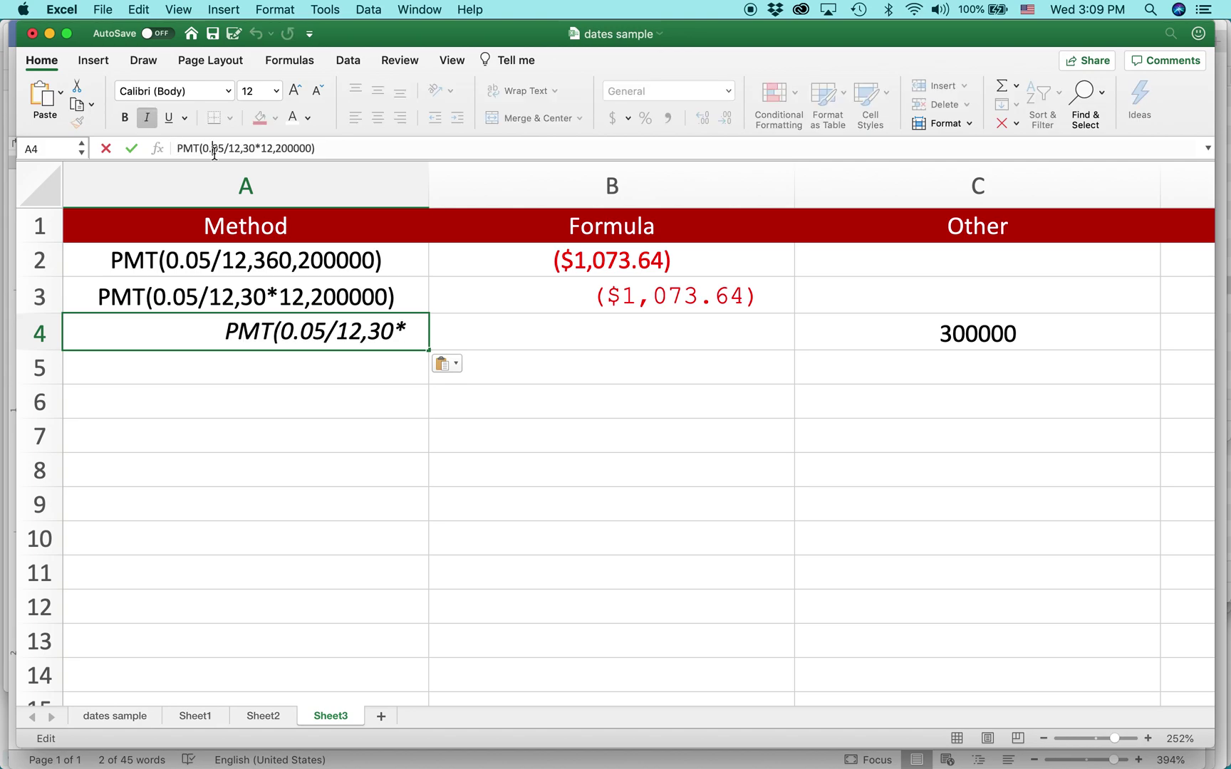
Replace 200000 with c4 so A4 reads PMT(0.05/12,30*12,c4), and left-align it
key("Right")
key("Right")
key("Right")
key("Right")
key("Right")
key("Right")
key("shift+Right")
key("shift+Right")
key("shift+Right")
key("shift+Right")
key("shift+Right")
key("shift+Right")
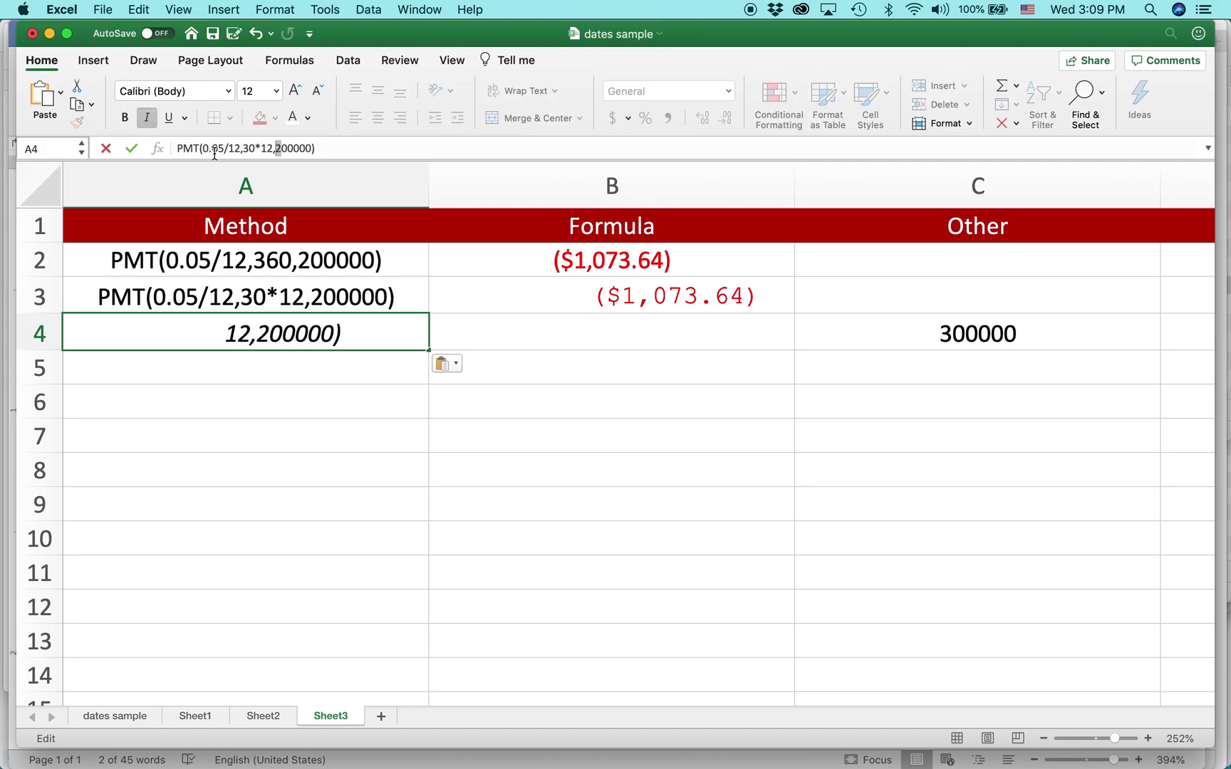
key("shift+Right")
key("shift+Right")
key("shift+Right")
type("c4")
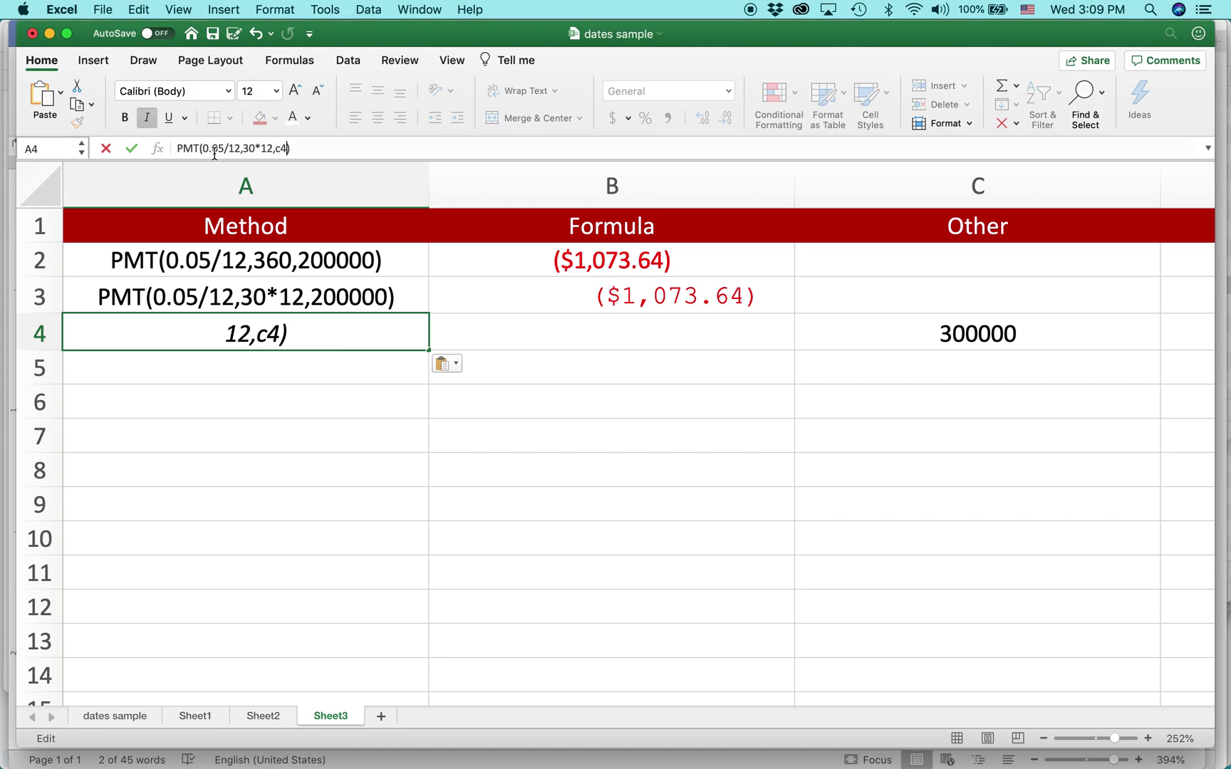
key("shift+Left")
key("shift+Left")
key("shift+Left")
key("shift+Left")
key("shift+Left")
key("shift+Left")
key("shift+Left")
key("shift+Left")
key("shift+Left")
key("shift+Left")
key("shift+Left")
key("shift+Left")
key("shift+Left")
key("shift+Left")
key("shift+Left")
key("shift+Left")
key("shift+Left")
key("shift+Left")
key("shift+Left")
key("shift+Left")
key("super+c")
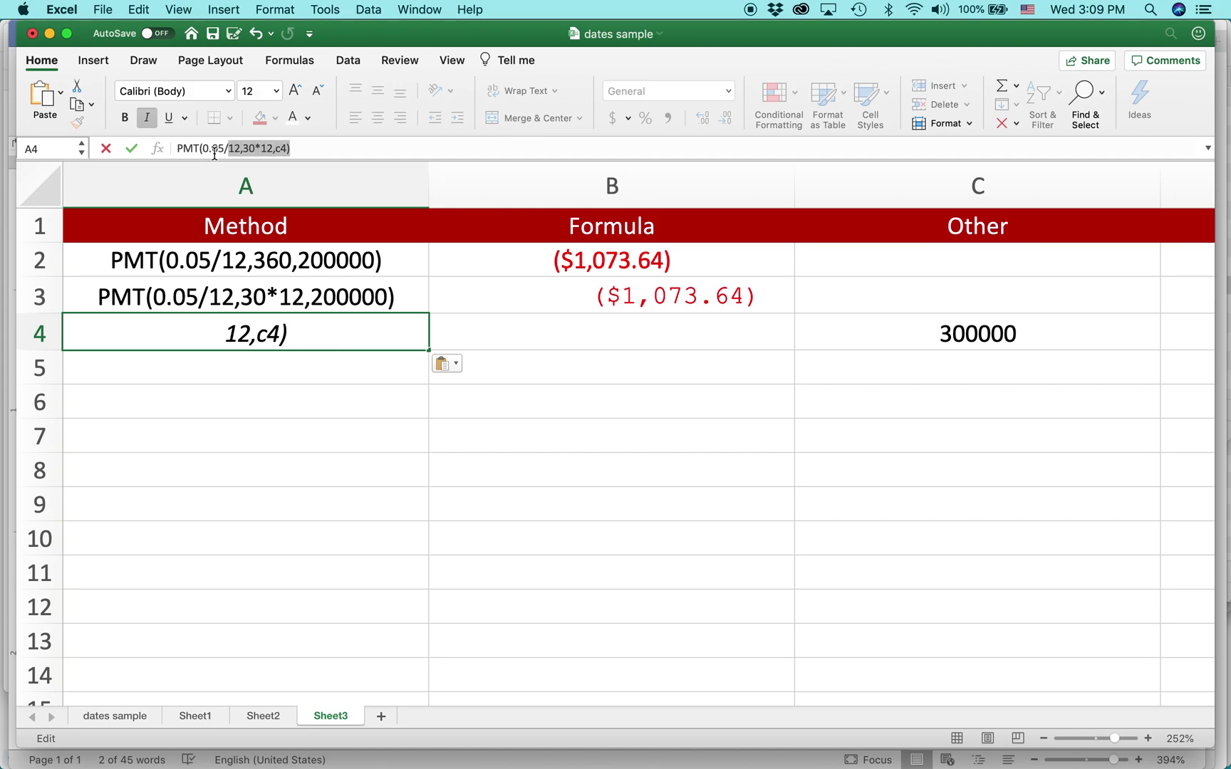
key("Return")
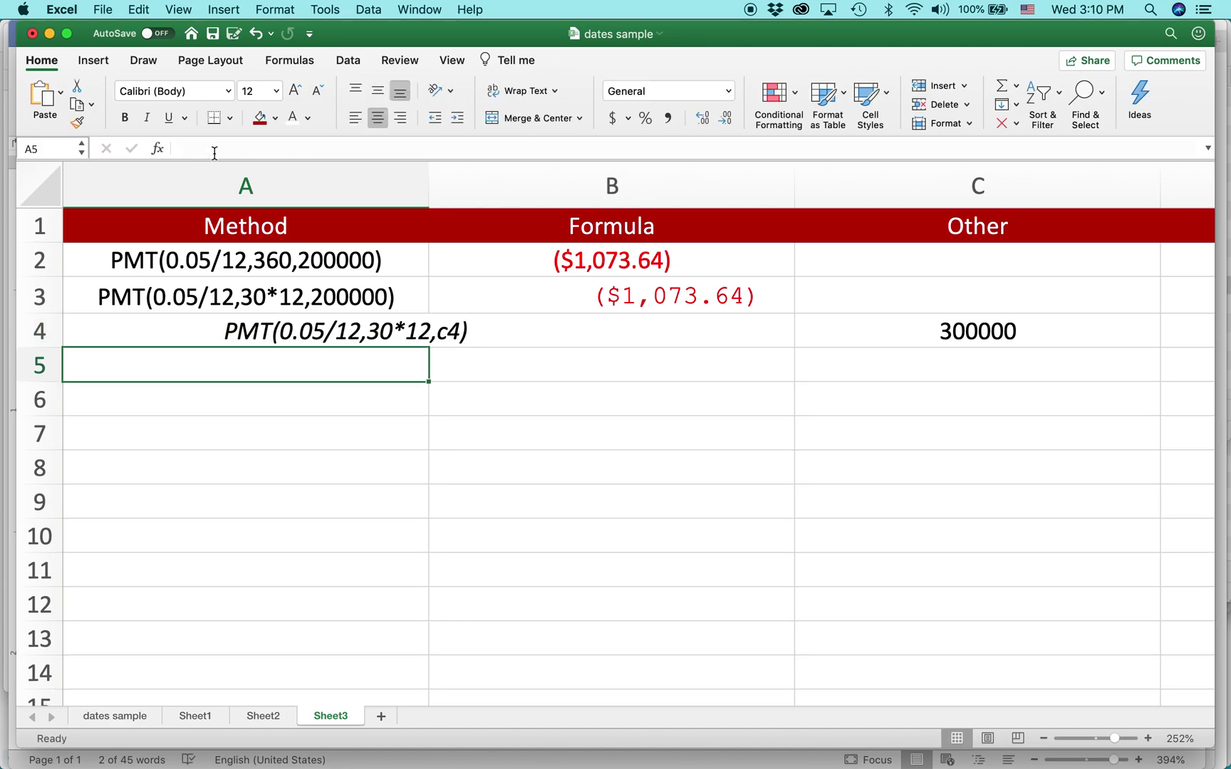
key("Up")
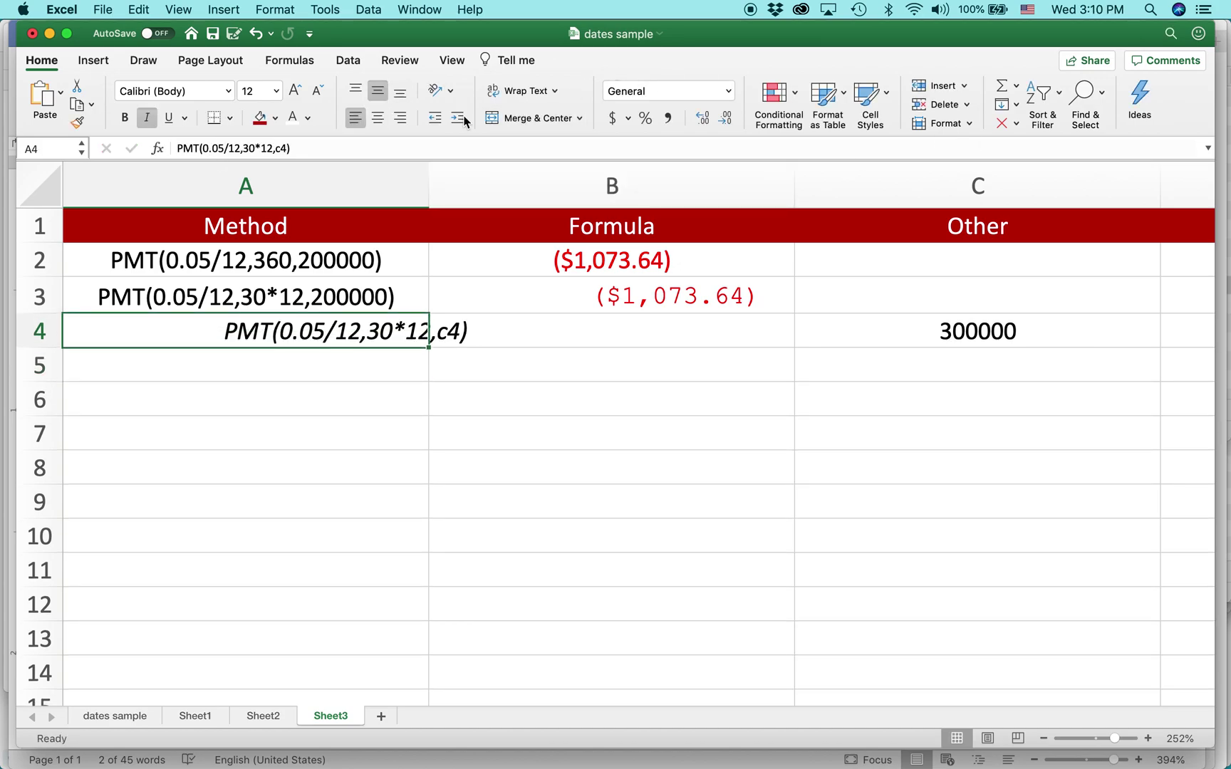
left_click(356, 118)
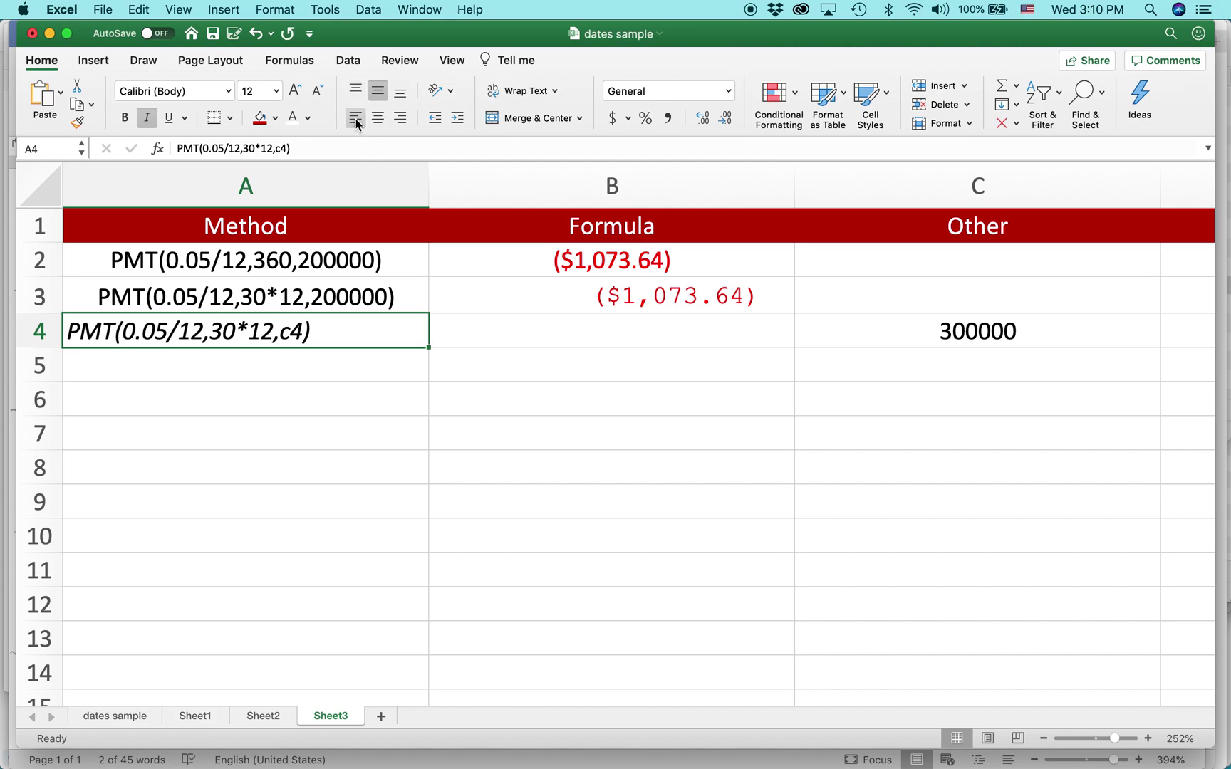
left_click(561, 322)
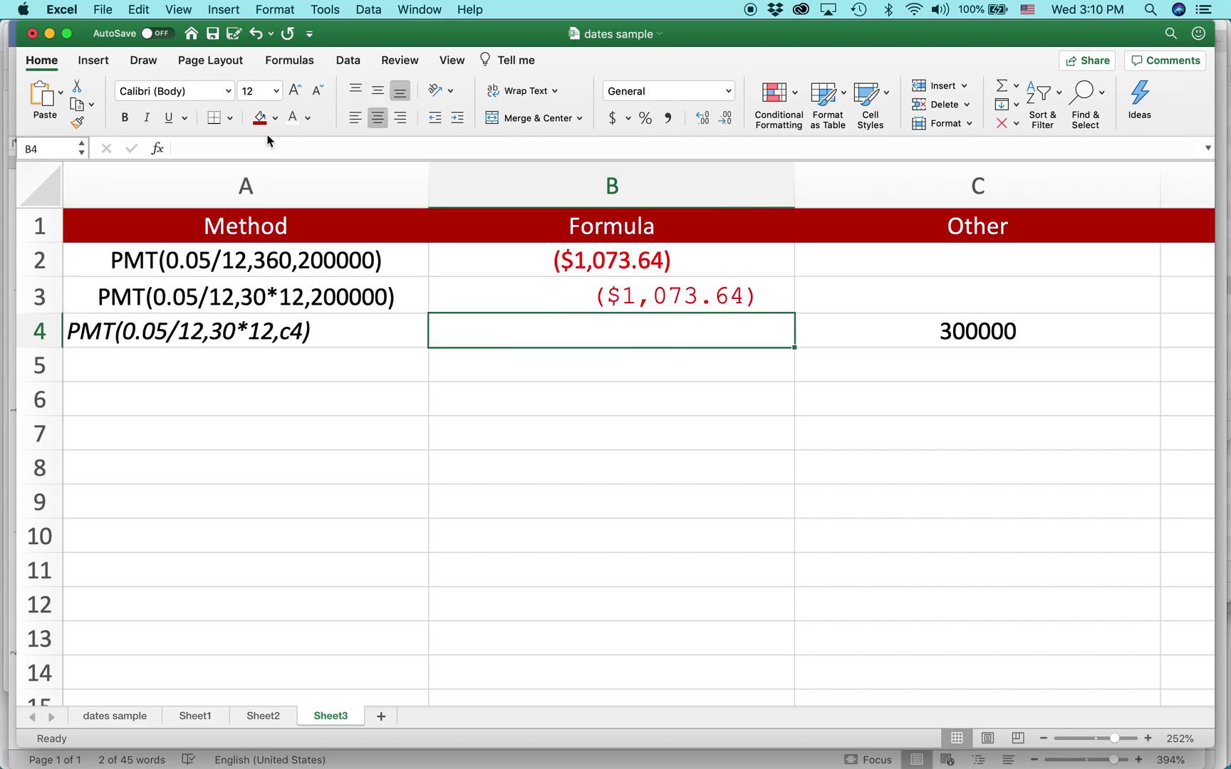
Enter =PMT(0.05/12,30*12,c4) in B4, returning ($1,610.46)
left_click(184, 148)
type("-")
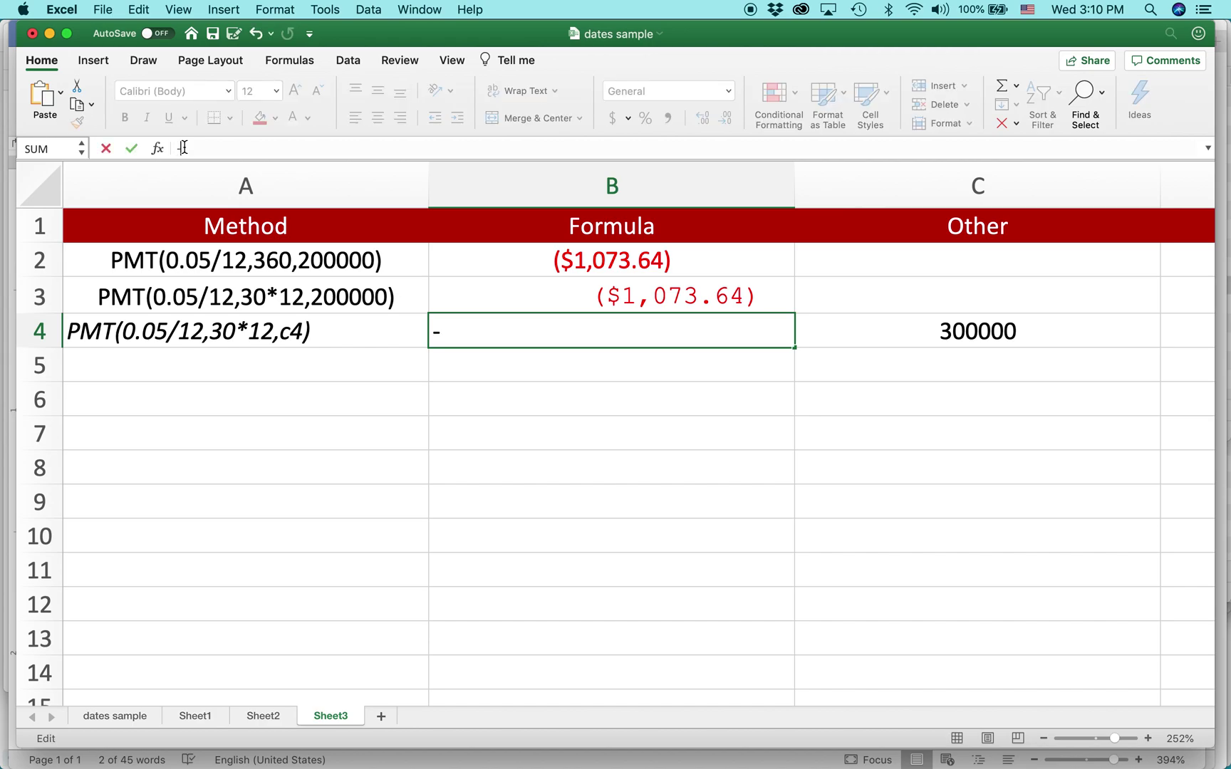
key("BackSpace")
type("=")
key("super+v")
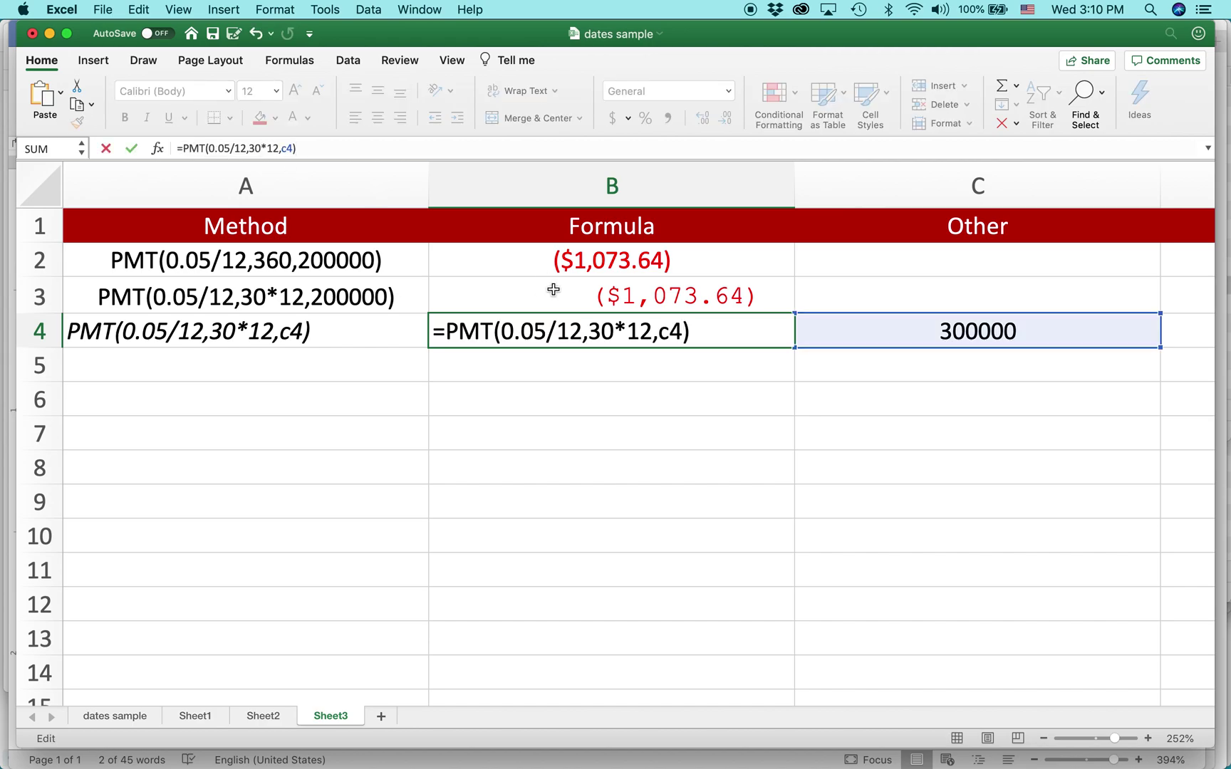
key("Return")
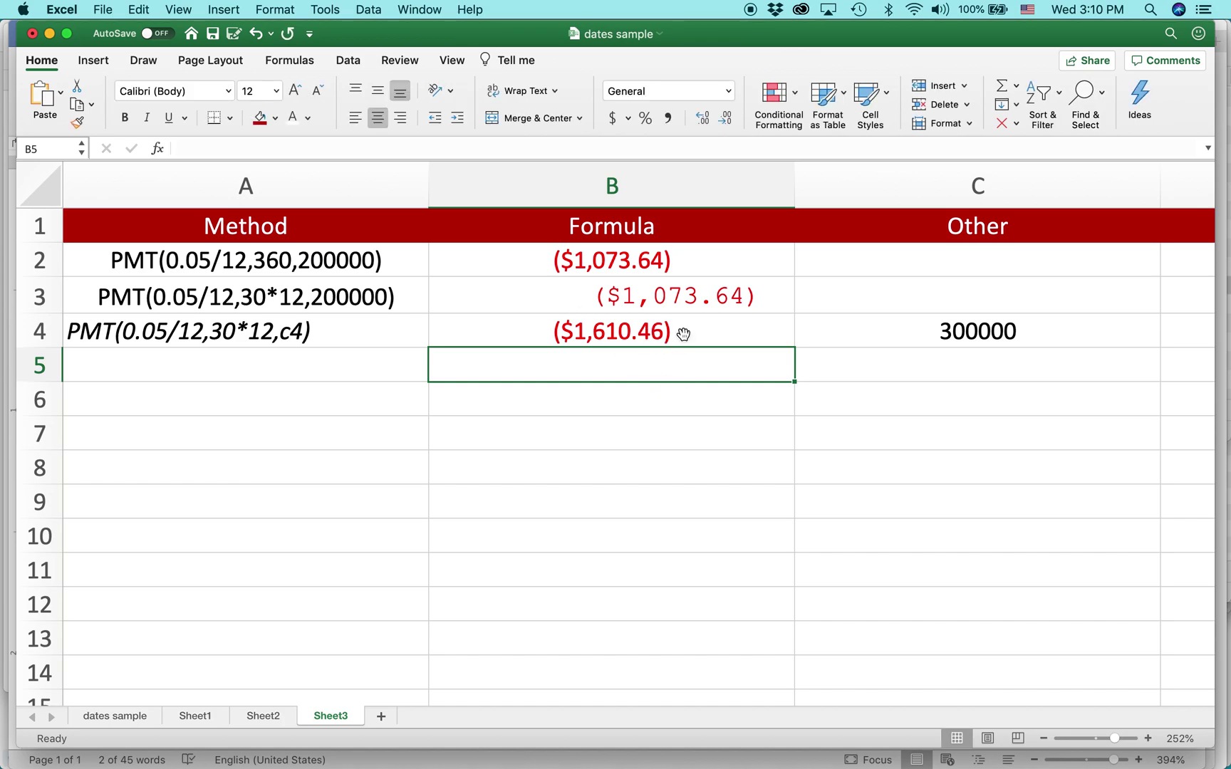
Review C4, B4 and A4 to compare the loan amount, formula and method text
left_click(975, 332)
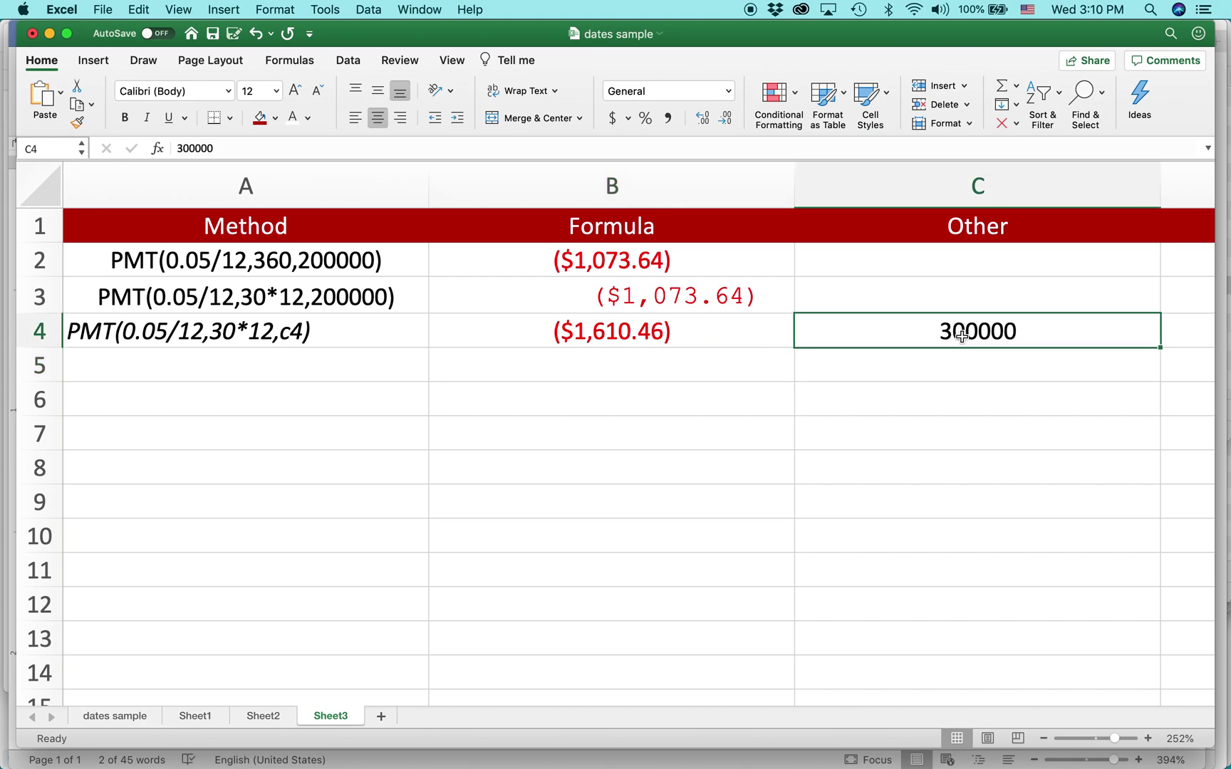
left_click(621, 329)
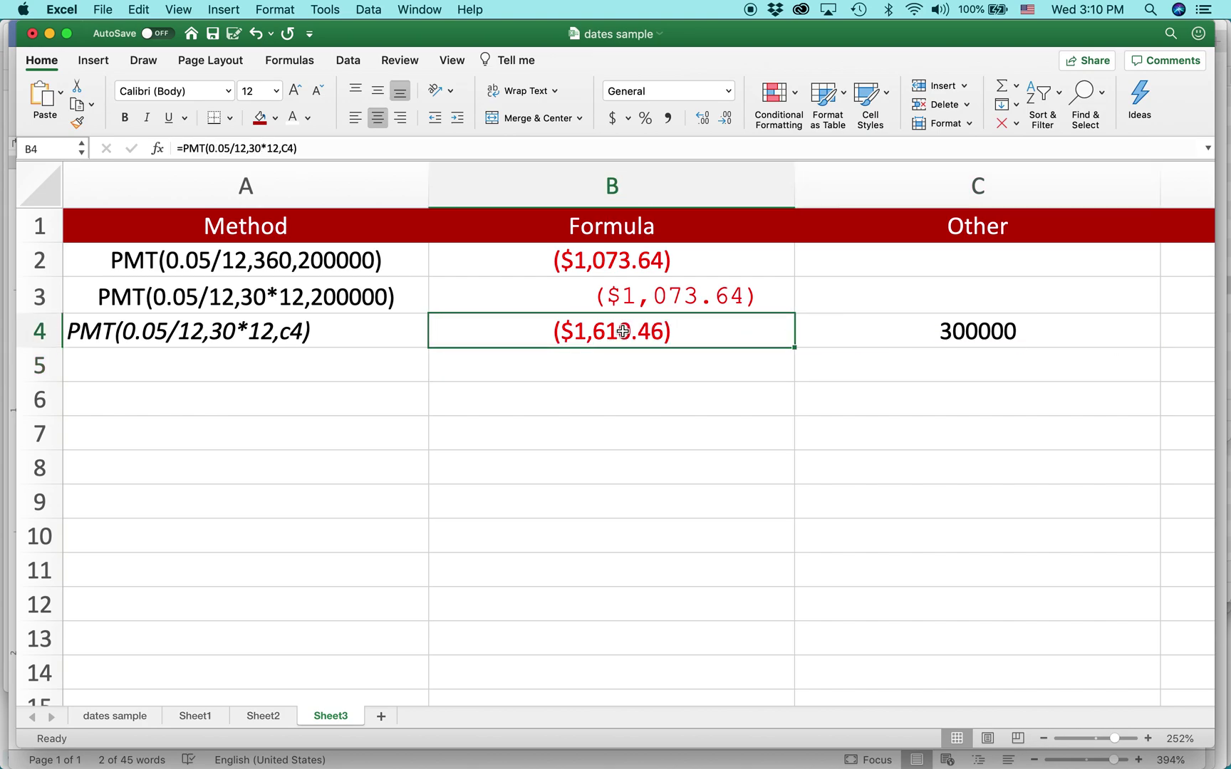
left_click(268, 340)
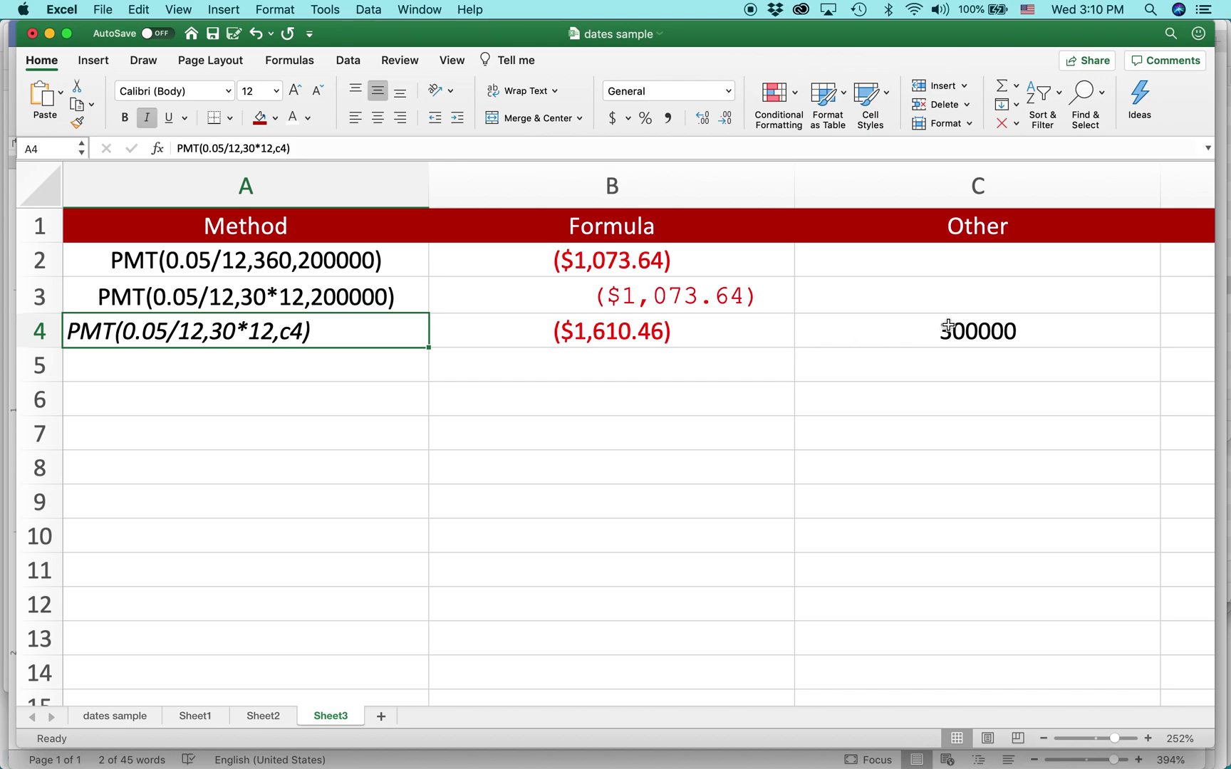
Enter loan amounts 100000 in C5 and 500000 in C6
left_click(950, 375)
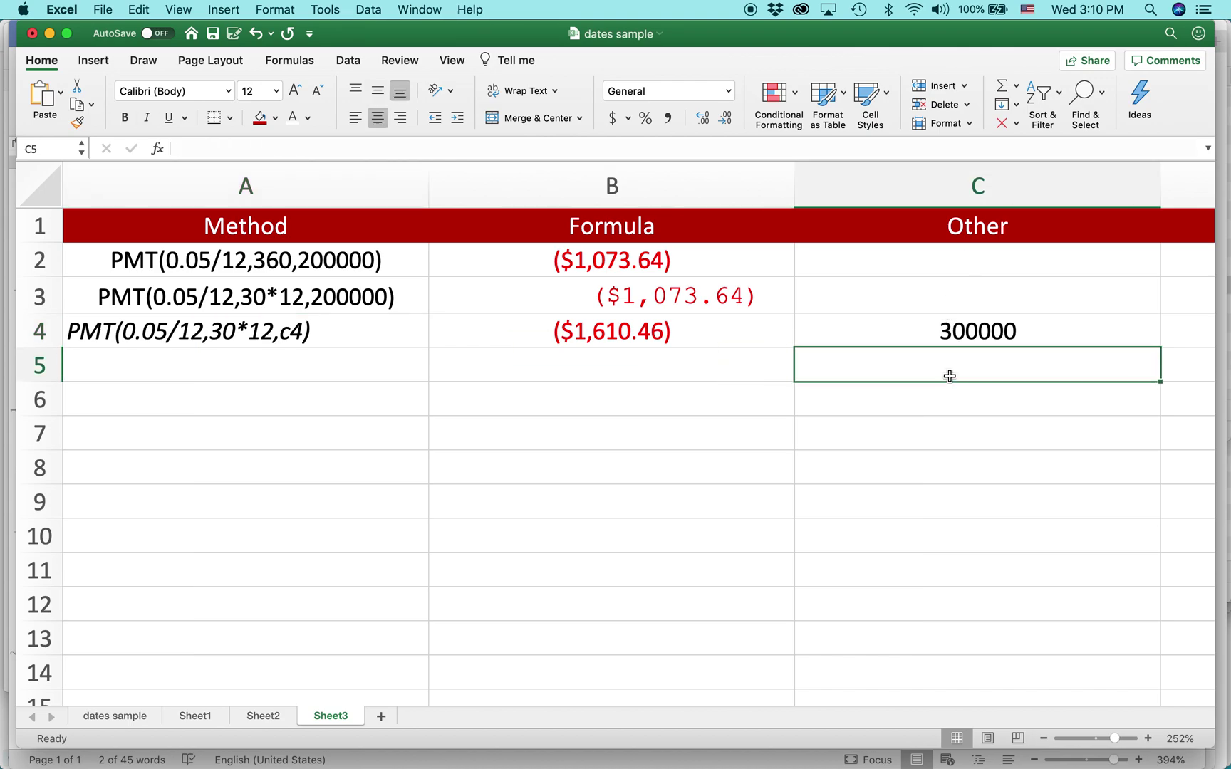
type("100000")
key("Return")
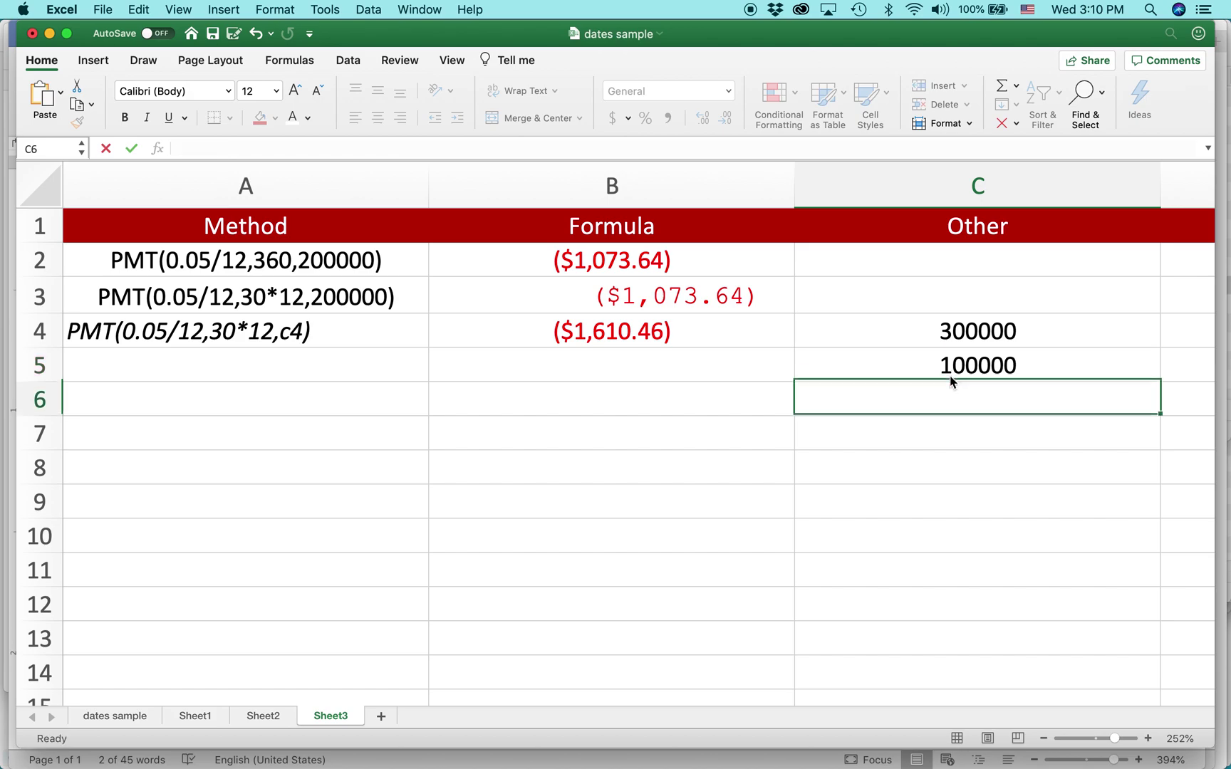
type("500000")
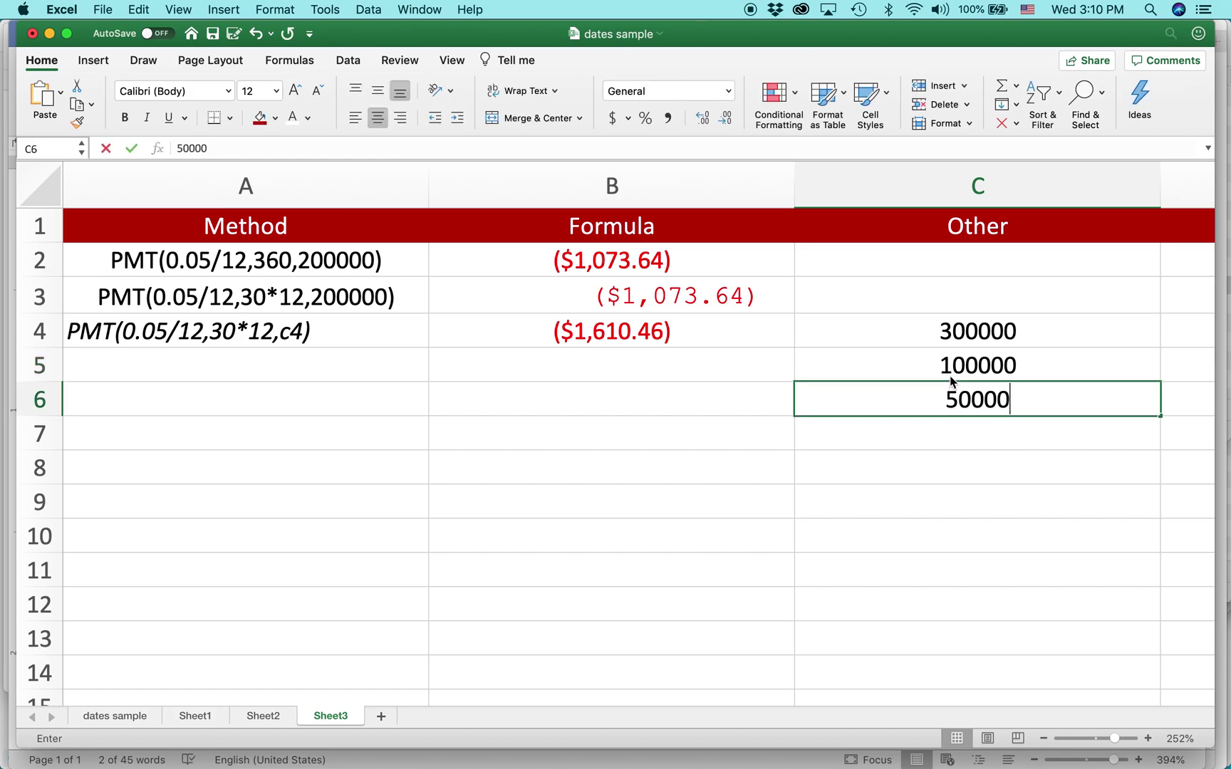
Fill B4's payment formula down to B6, giving ($536.82) and ($2,684.11)
left_click(701, 343)
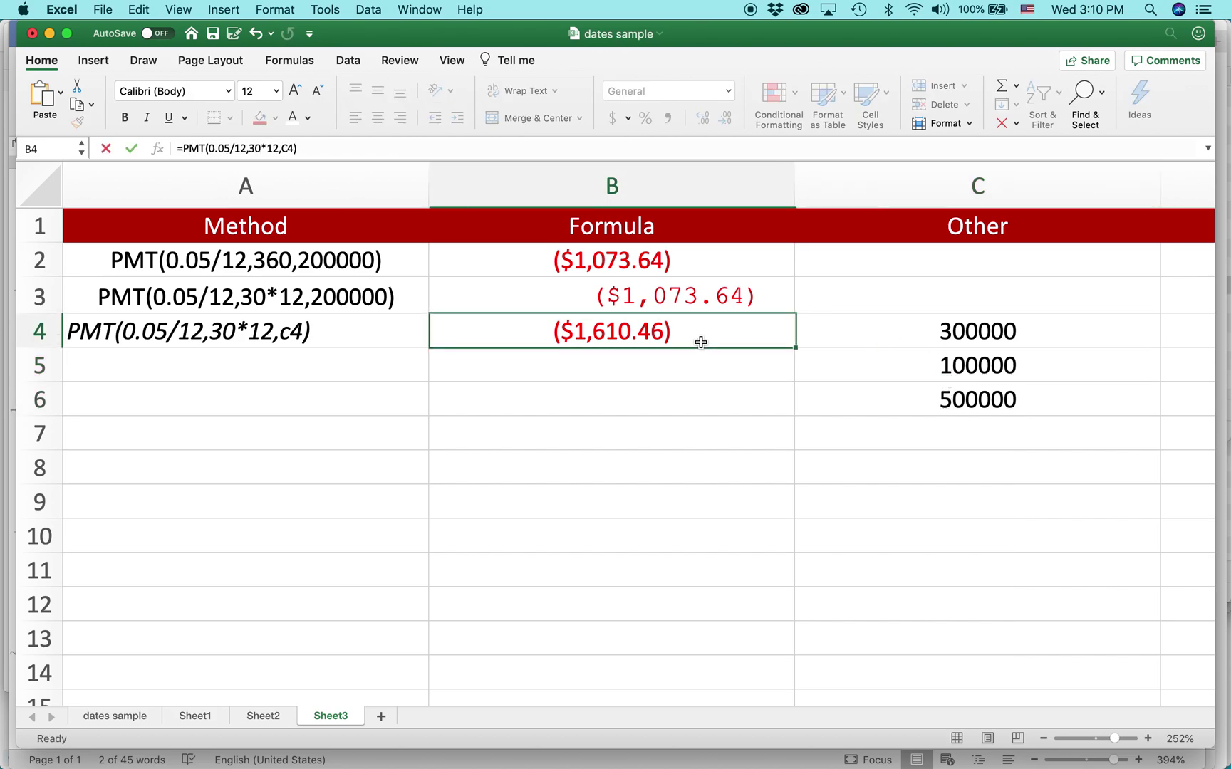
left_click_drag(794, 348, 787, 420)
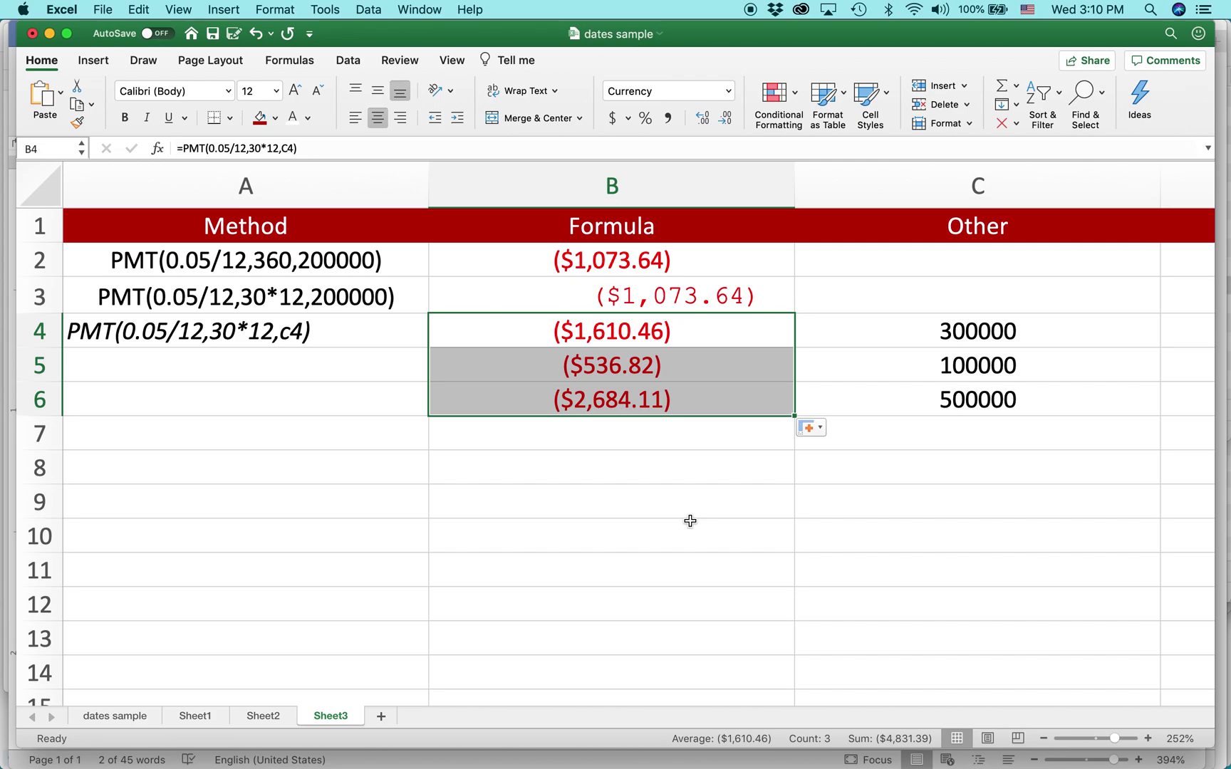
key("super+Tab")
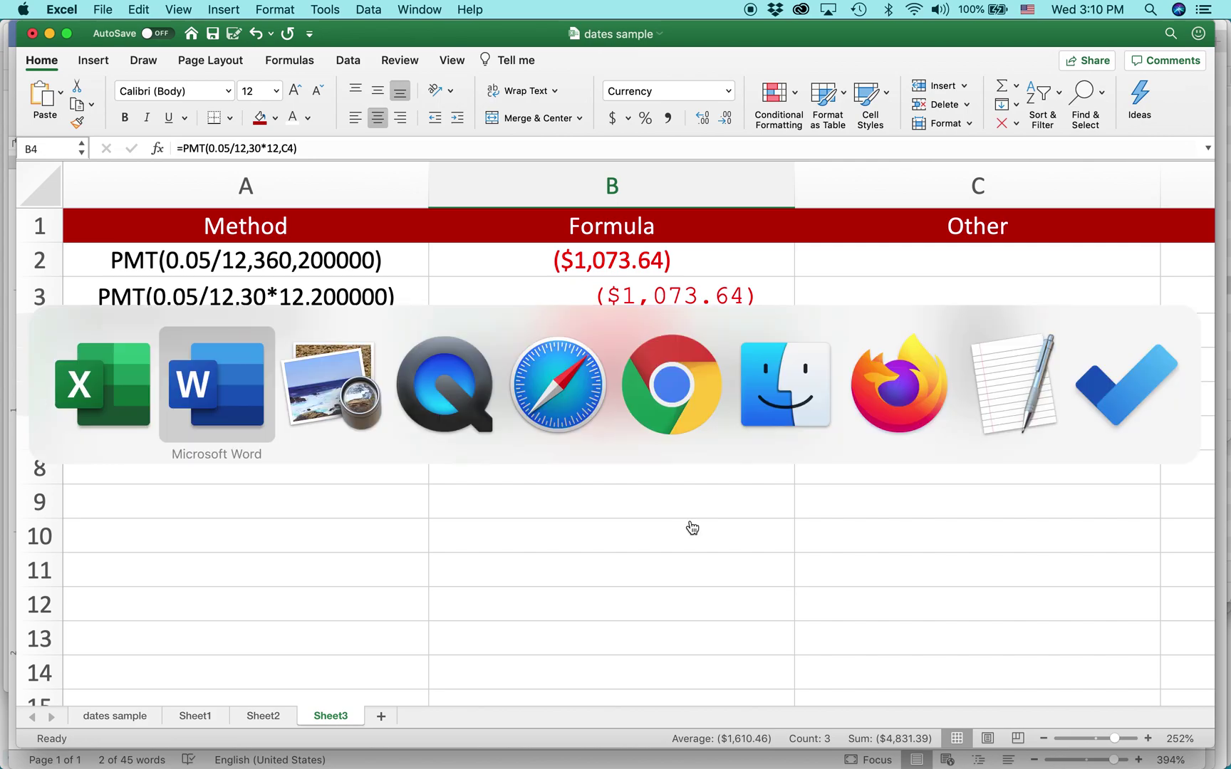
Switch to Safari showing the Excel Basics In 30 Minutes site
key("super+Tab")
key("super+Tab")
key("super+Tab")
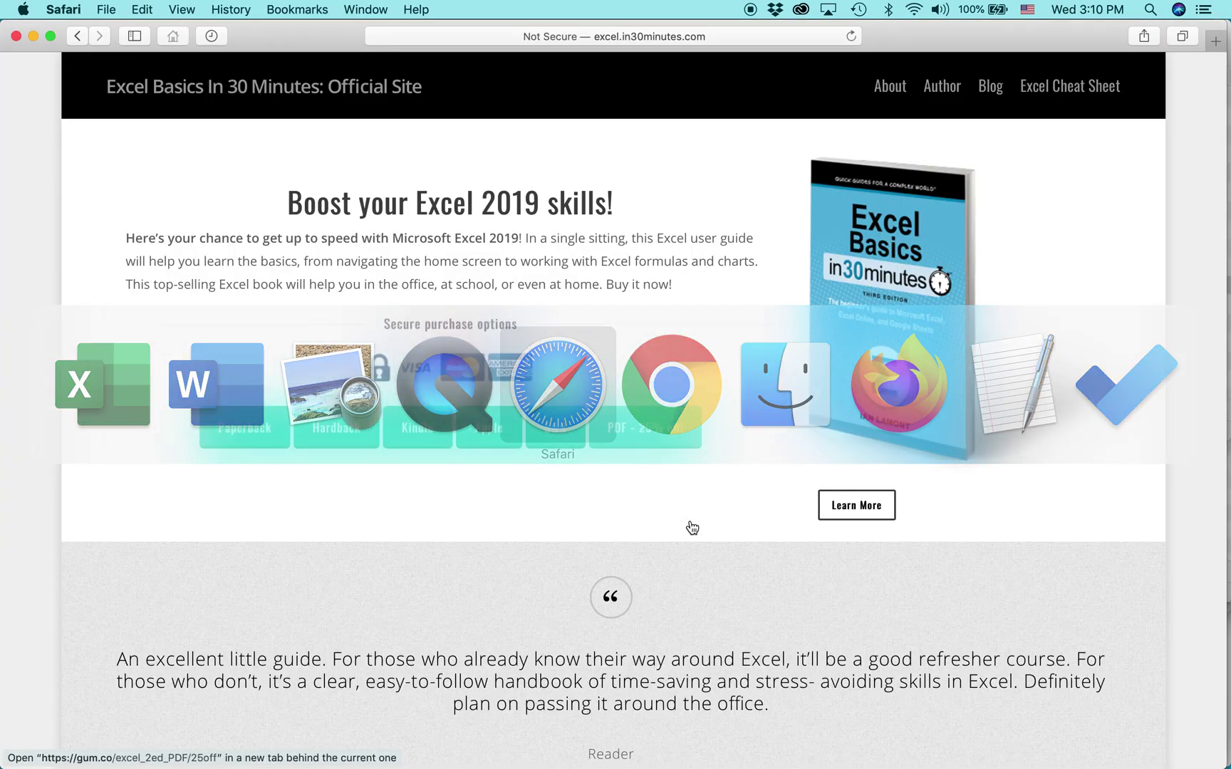